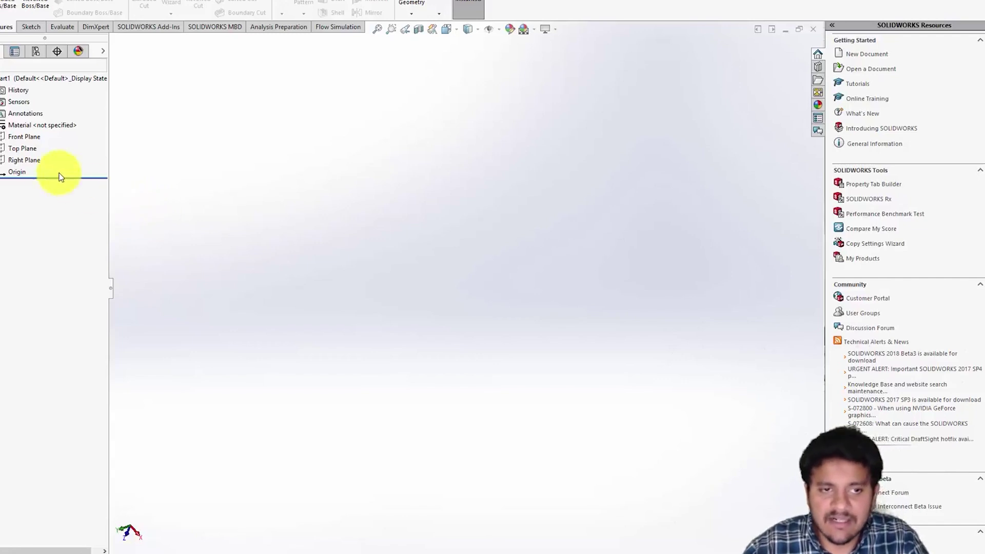
Sketch a circle with radius 0.02 centred on the origin on the Top Plane and finish the sketch.
left_click(22, 149)
left_click(79, 132)
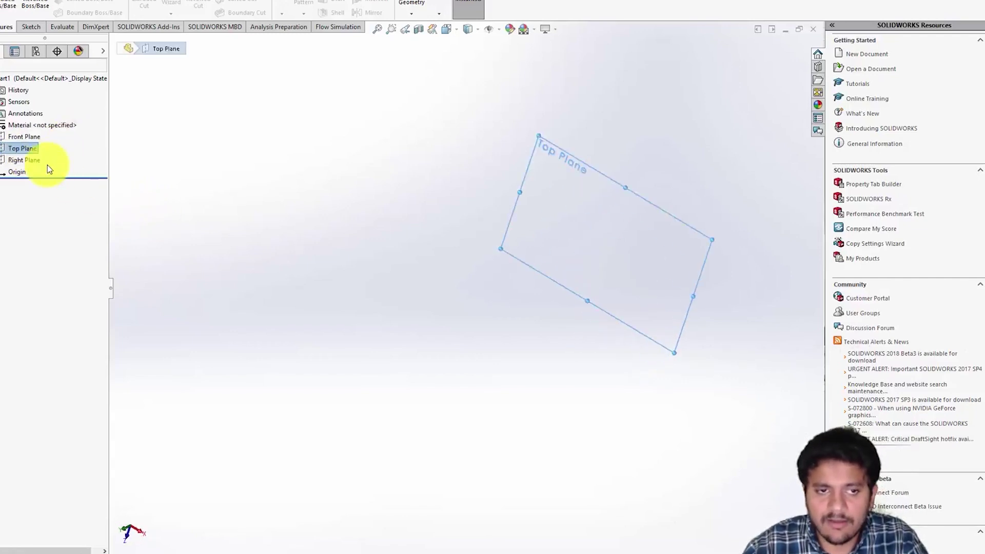
left_click(10, 136)
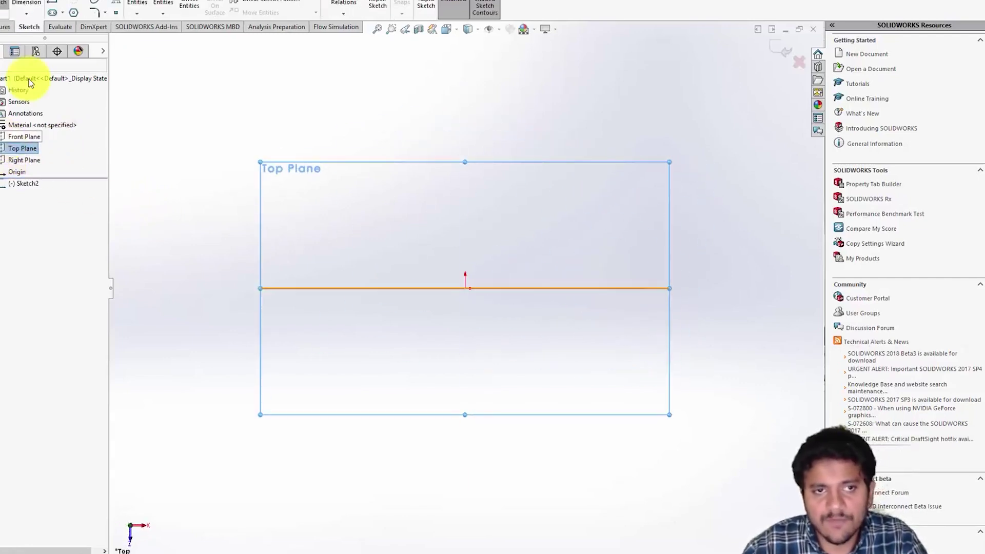
left_click(74, 11)
left_click(465, 288)
left_click(505, 288)
double_click(49, 329)
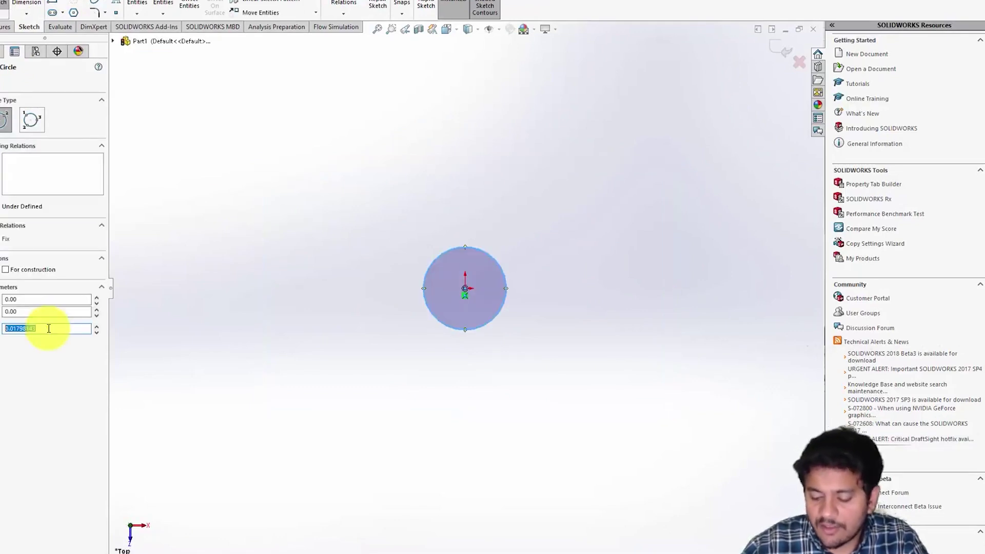
type("0.02")
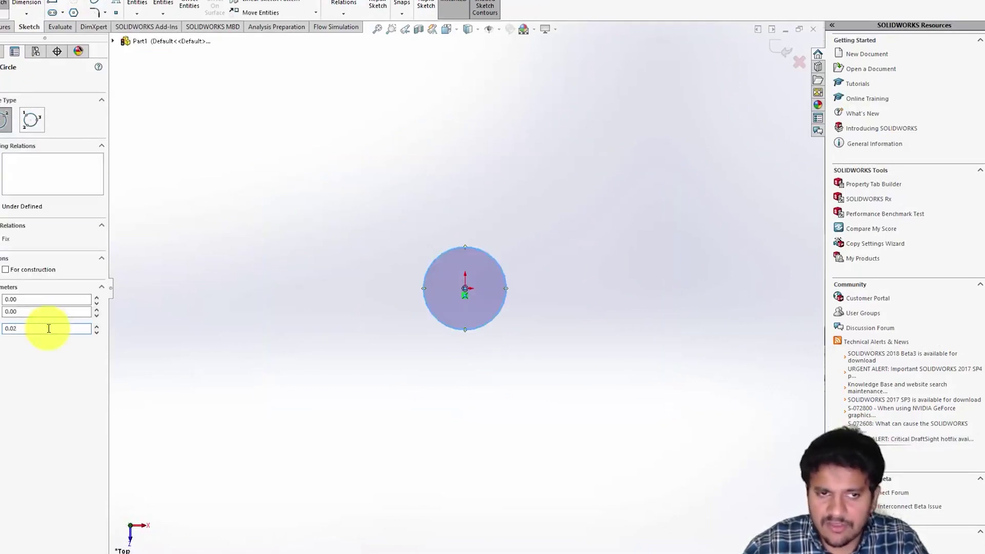
left_click(7, 66)
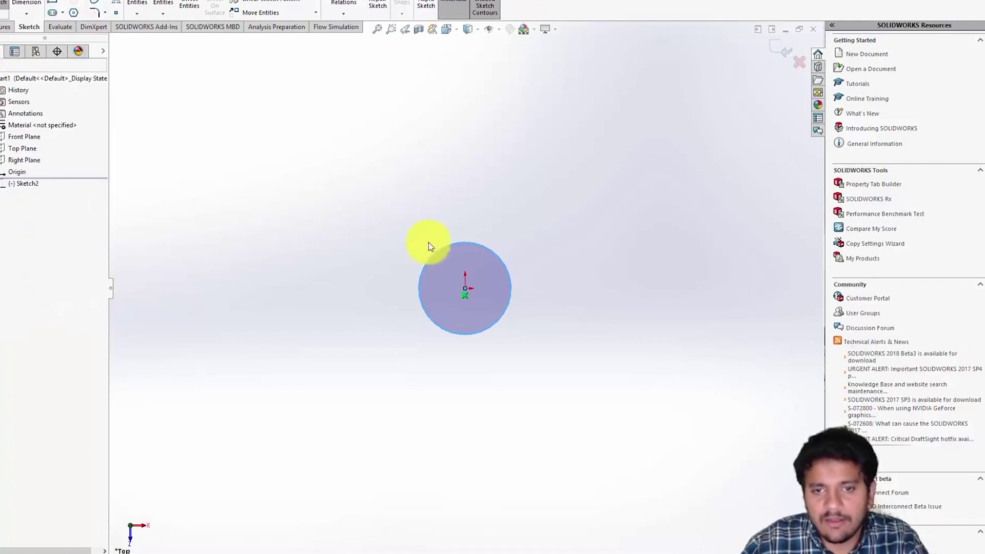
left_click(9, 11)
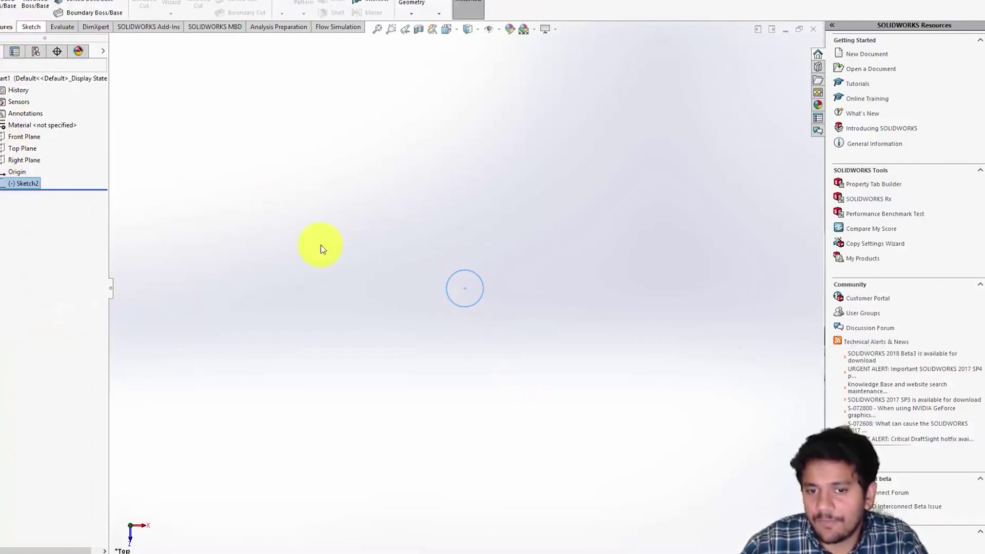
Extrude the circle sketch as a blind boss 0.30 m deep to form a solid cylinder.
left_click(36, 183)
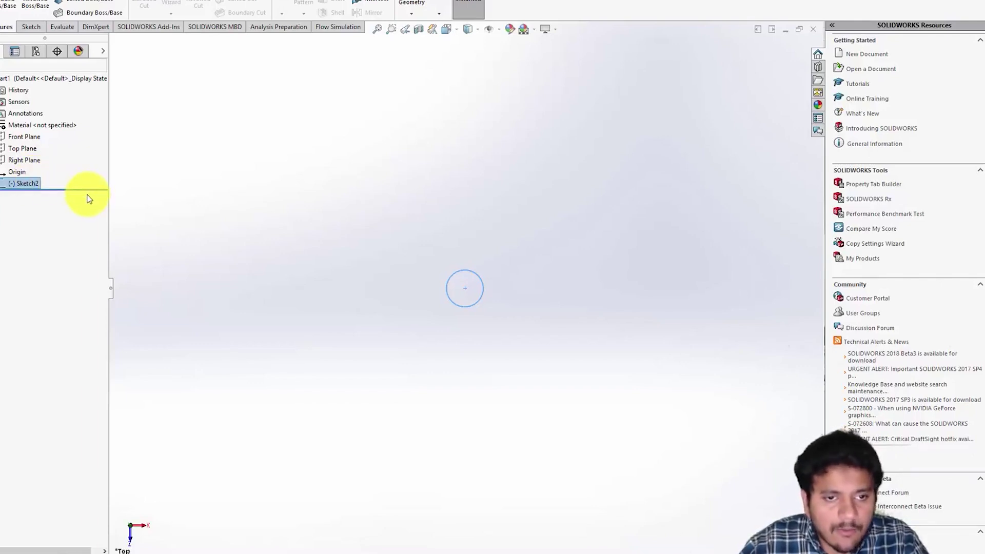
left_click(7, 4)
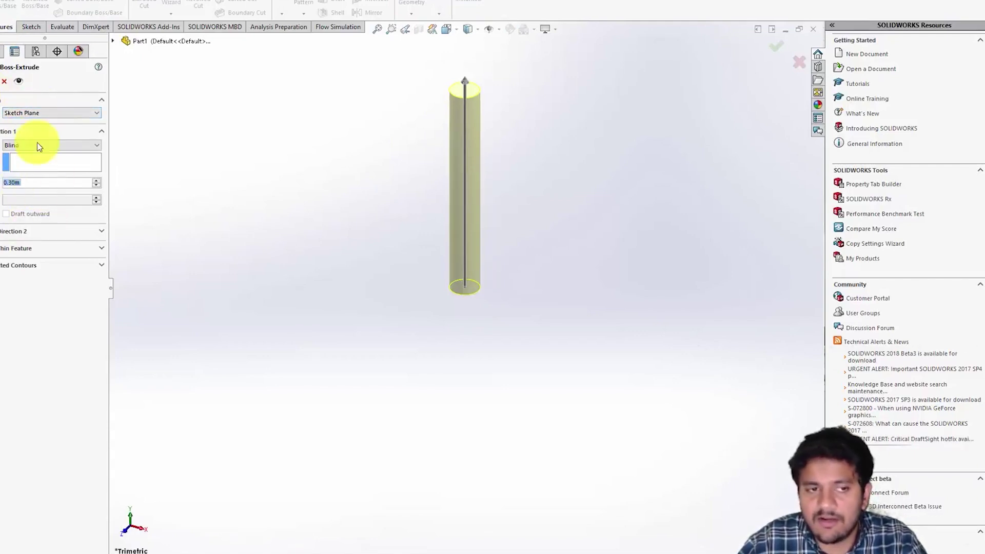
left_click(2, 81)
Shell the cylinder with a 0.001 m wall thickness, removing both circular end faces and showing the preview.
middle_click_drag(417, 176, 475, 228)
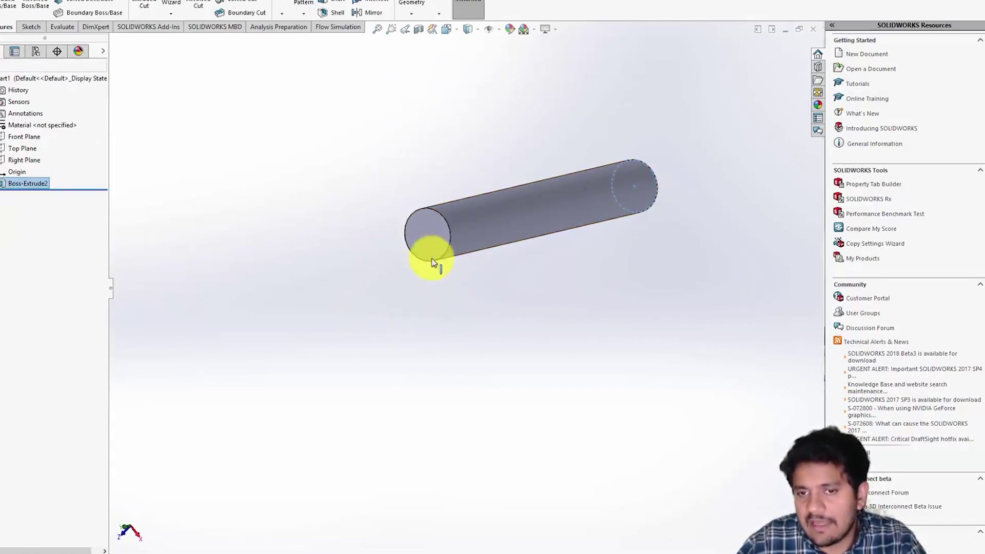
left_click(324, 13)
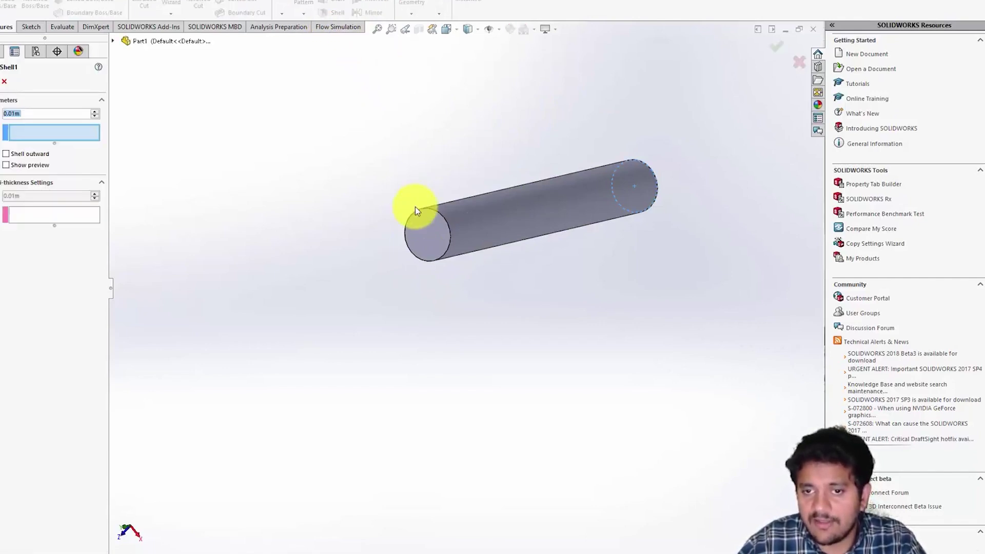
left_click(420, 230)
middle_click_drag(564, 304, 569, 240)
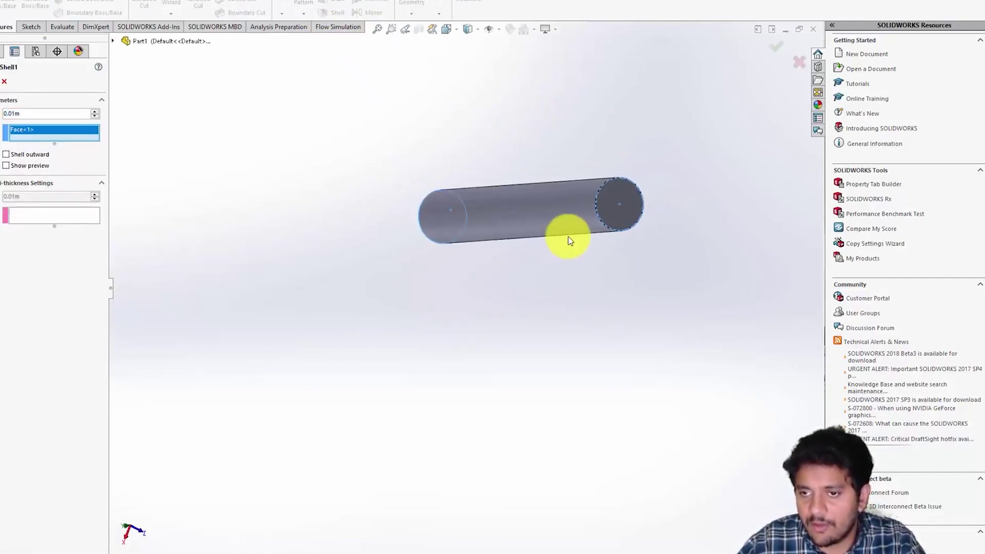
left_click(623, 217)
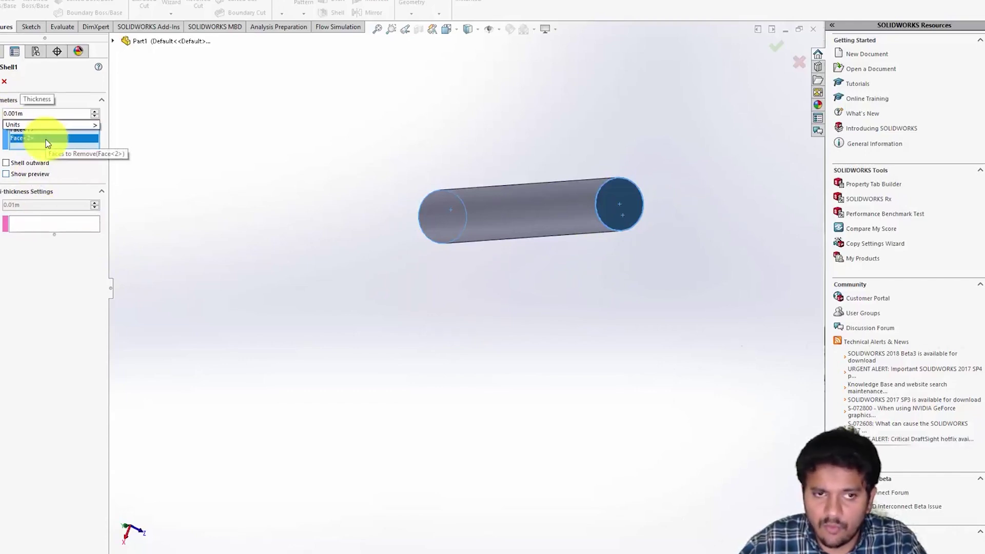
left_click(11, 113)
type("0")
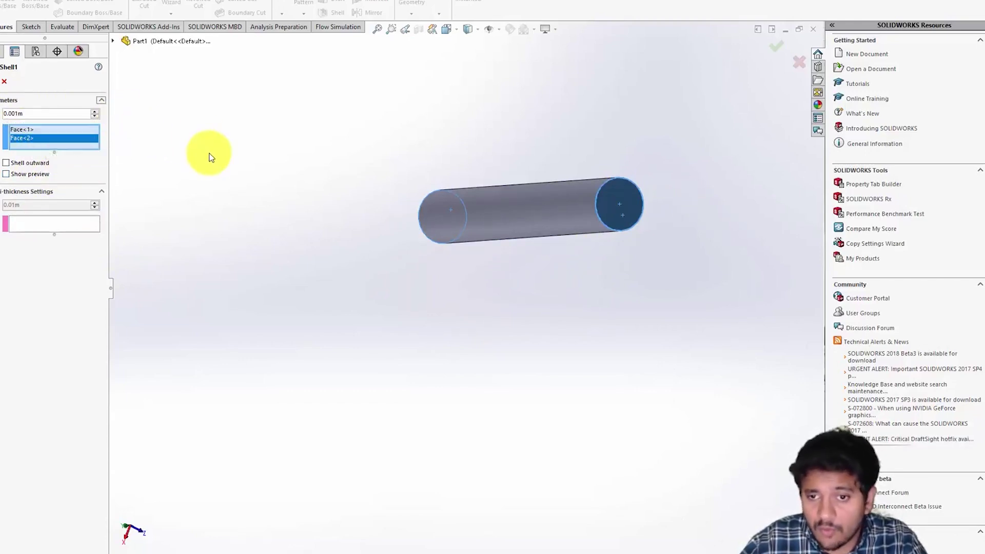
left_click(17, 174)
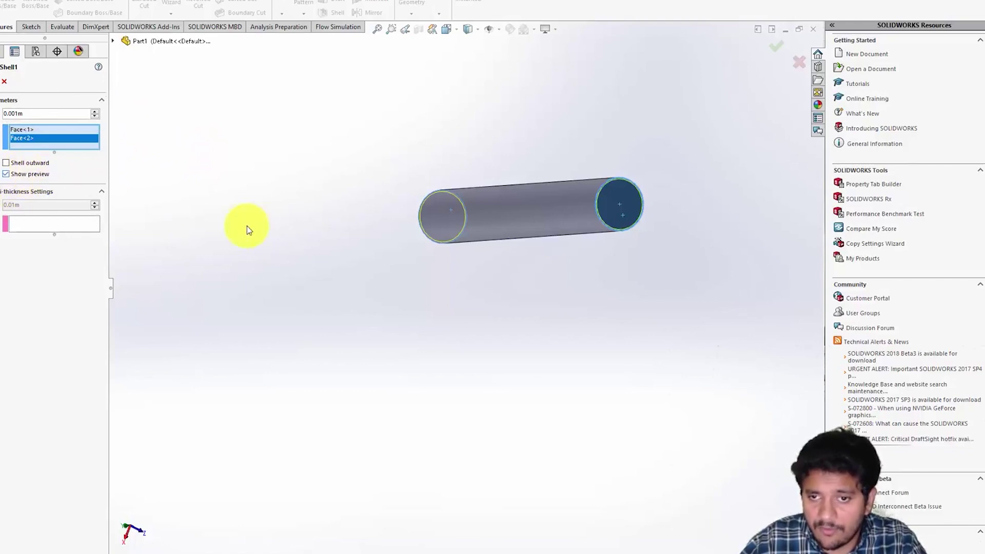
middle_click_drag(246, 227, 275, 229)
left_click(7, 77)
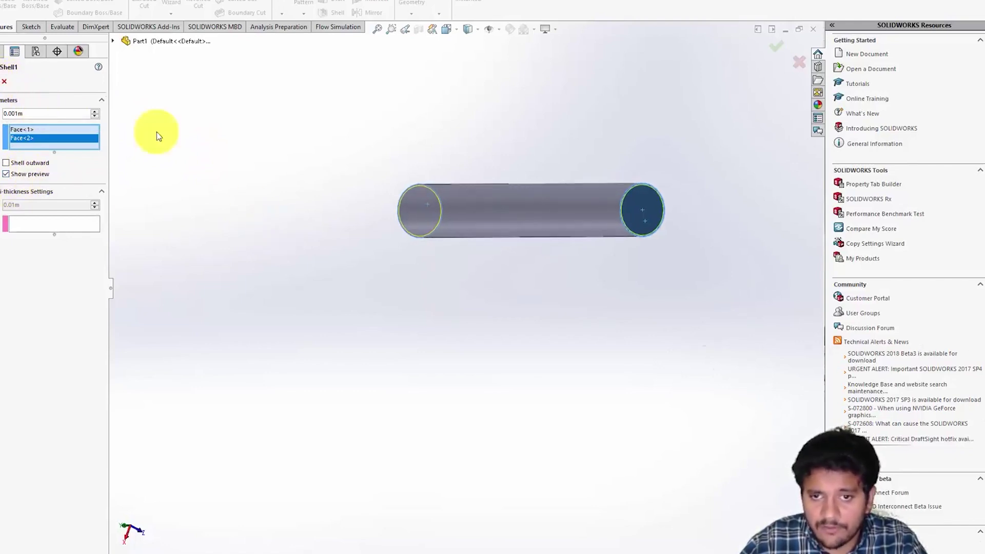
scroll(484, 296, "down", 2)
middle_click_drag(545, 266, 461, 296)
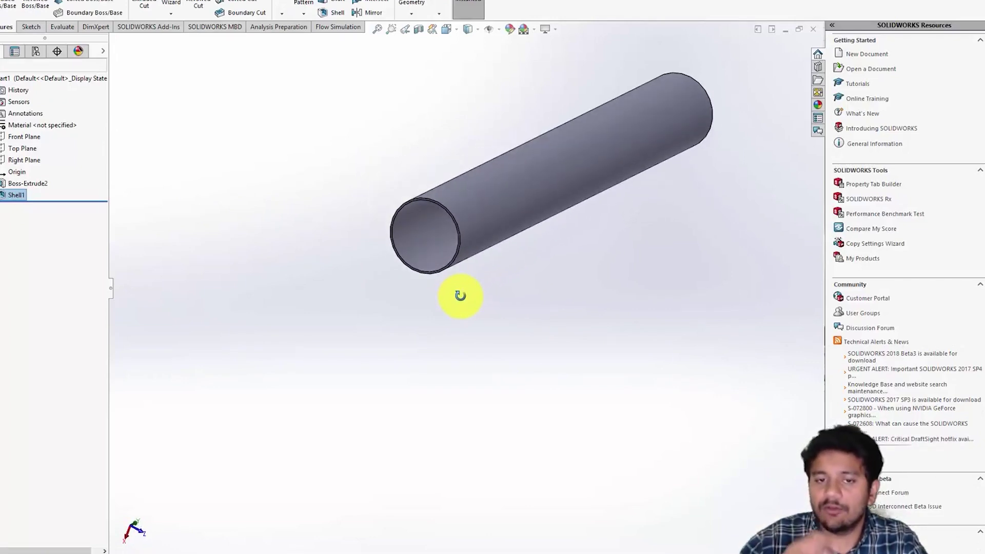
scroll(467, 300, "up", 2)
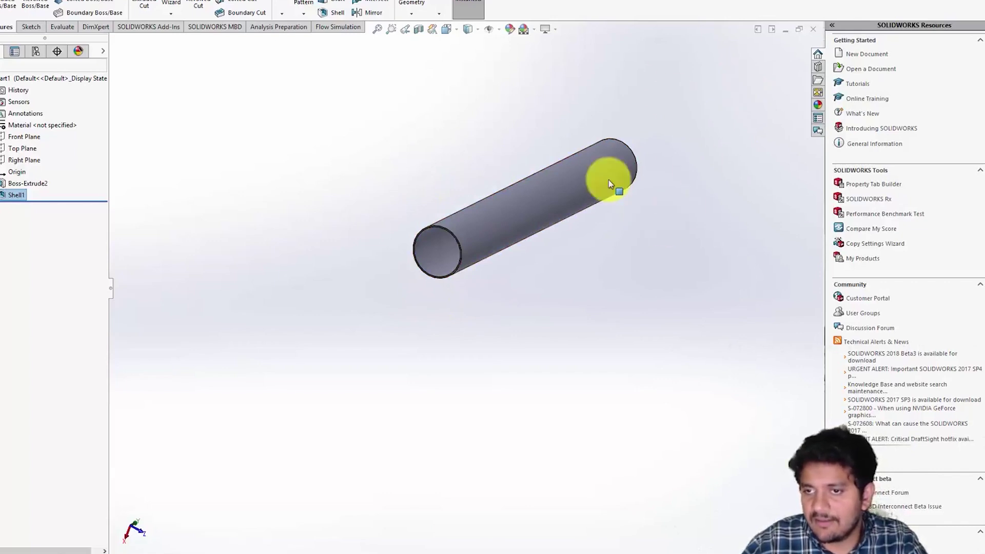
scroll(601, 205, "down", 3)
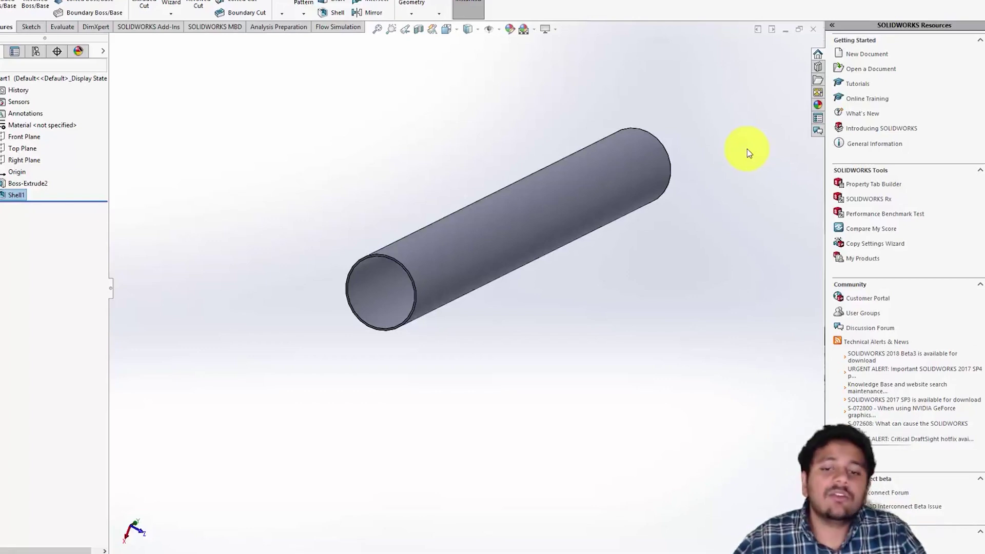
scroll(623, 177, "down", 4)
middle_click_drag(624, 264, 132, 308)
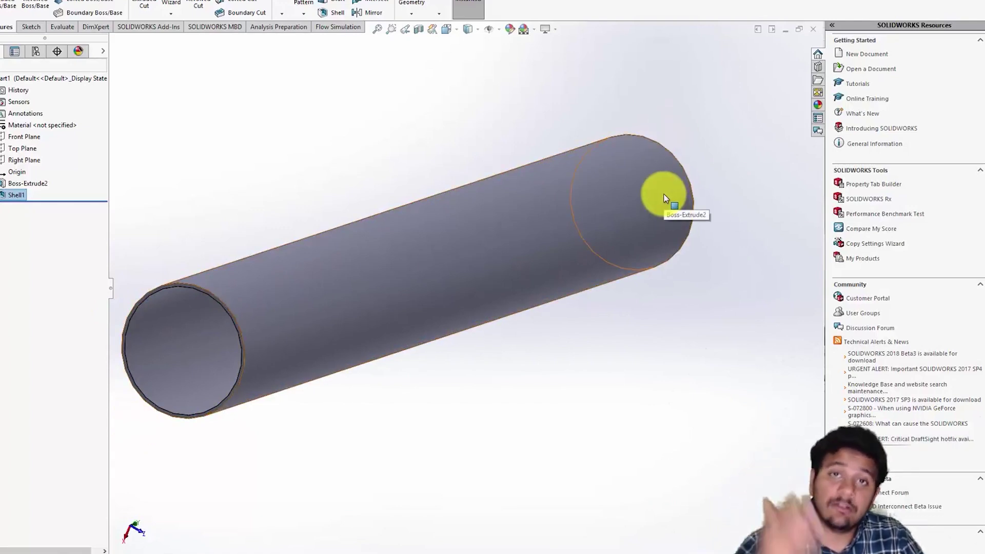
middle_click_drag(459, 323, 287, 250)
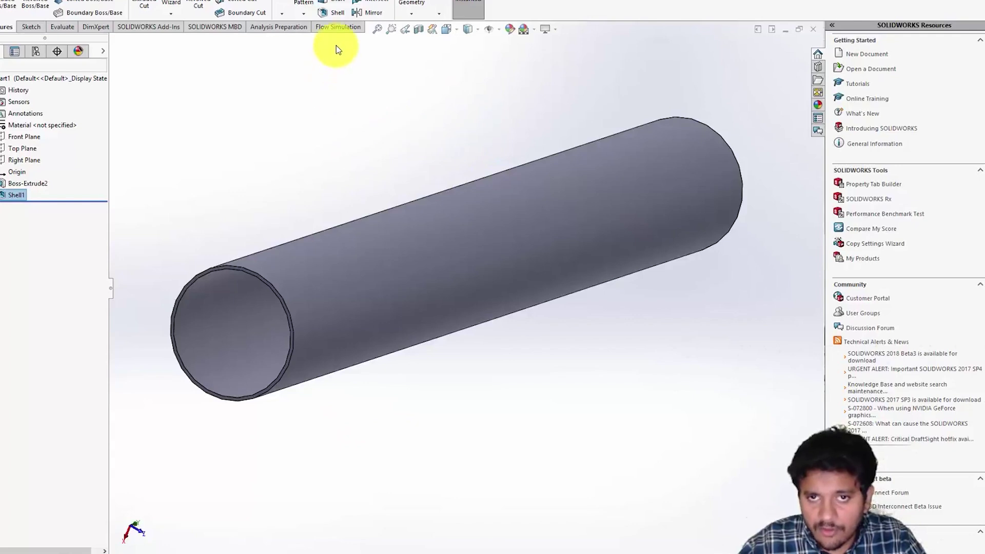
Create Flow Simulation lids closing both open ends of the pipe, using its two annular end faces.
left_click(334, 29)
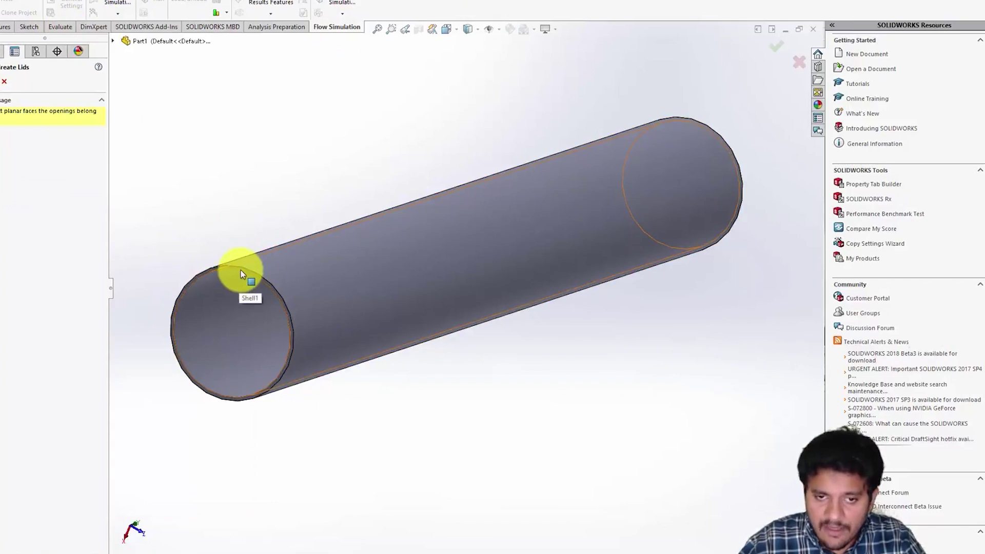
scroll(242, 272, "down", 3)
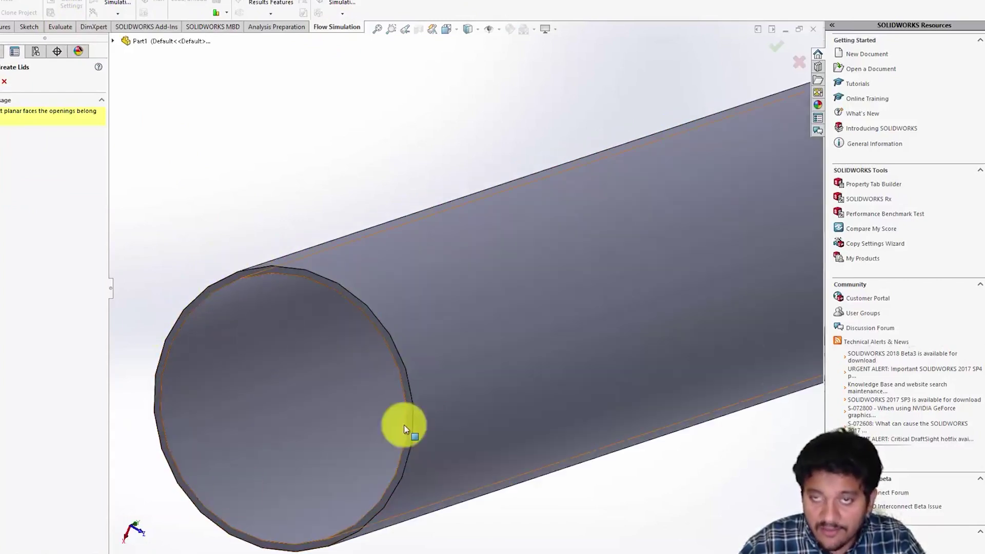
left_click(190, 315)
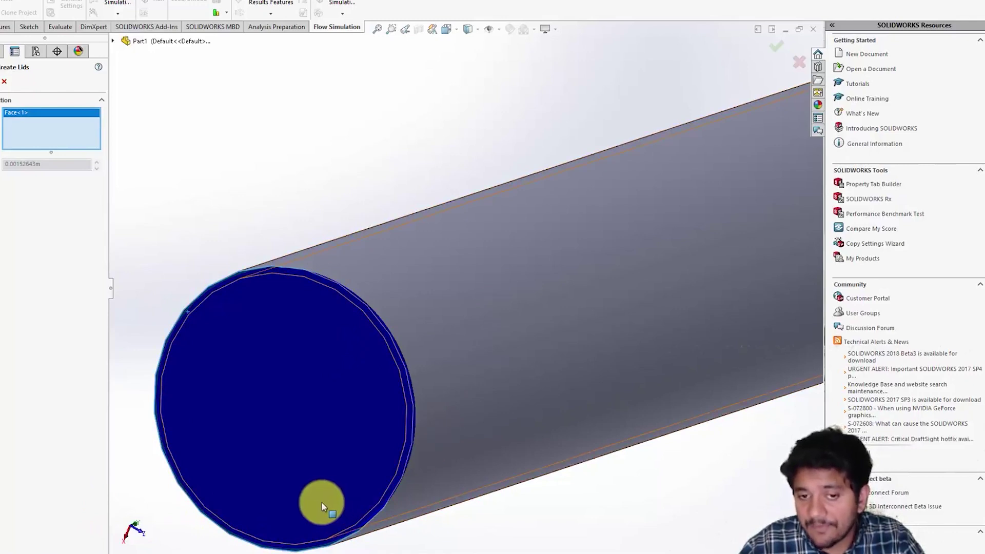
scroll(462, 297, "up", 5)
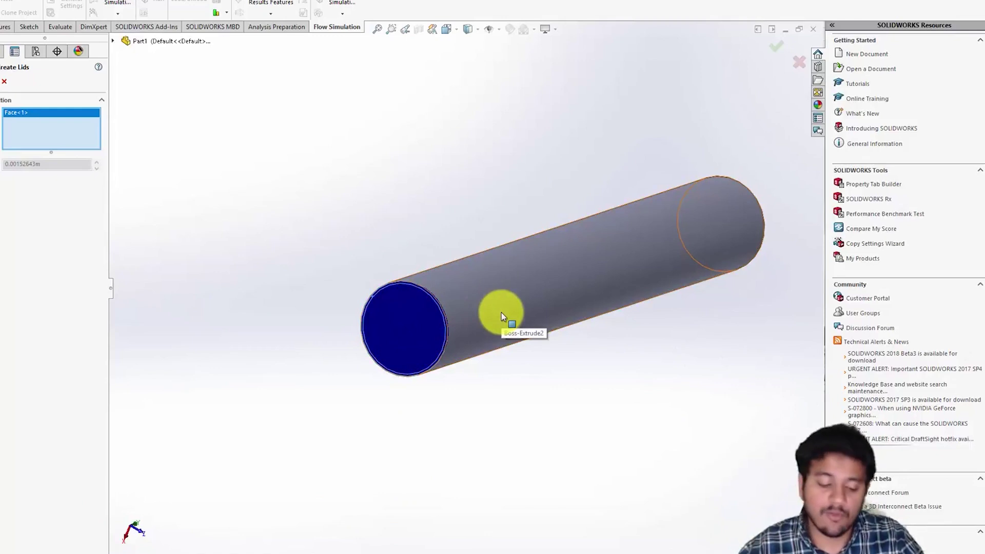
middle_click_drag(715, 358, 697, 263)
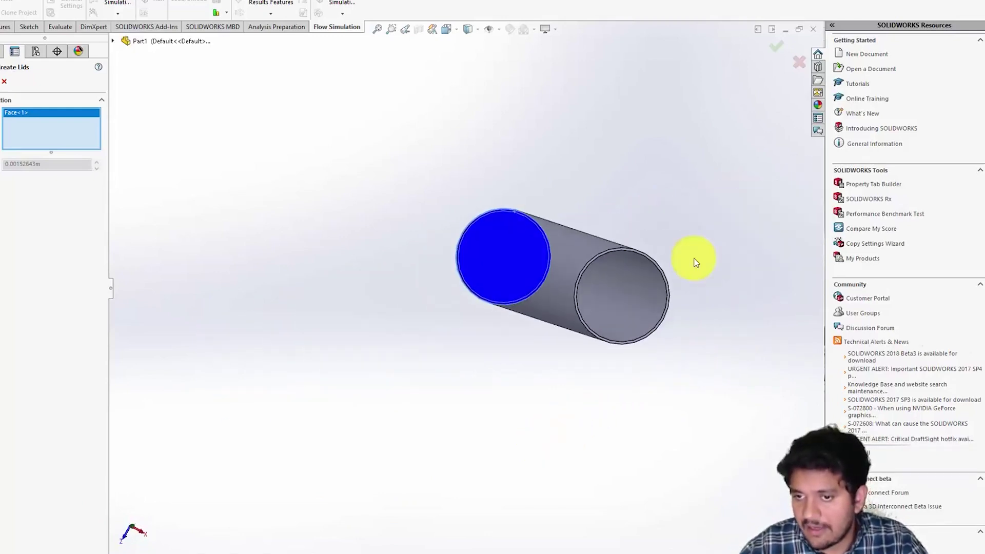
scroll(583, 295, "down", 5)
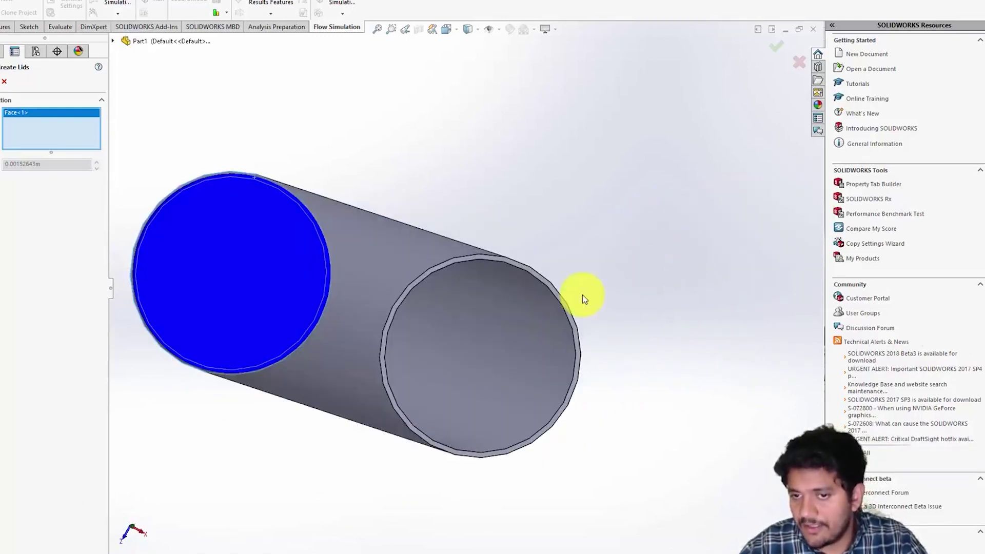
left_click(468, 265)
scroll(456, 403, "up", 5)
middle_click_drag(455, 403, 614, 376)
left_click(5, 81)
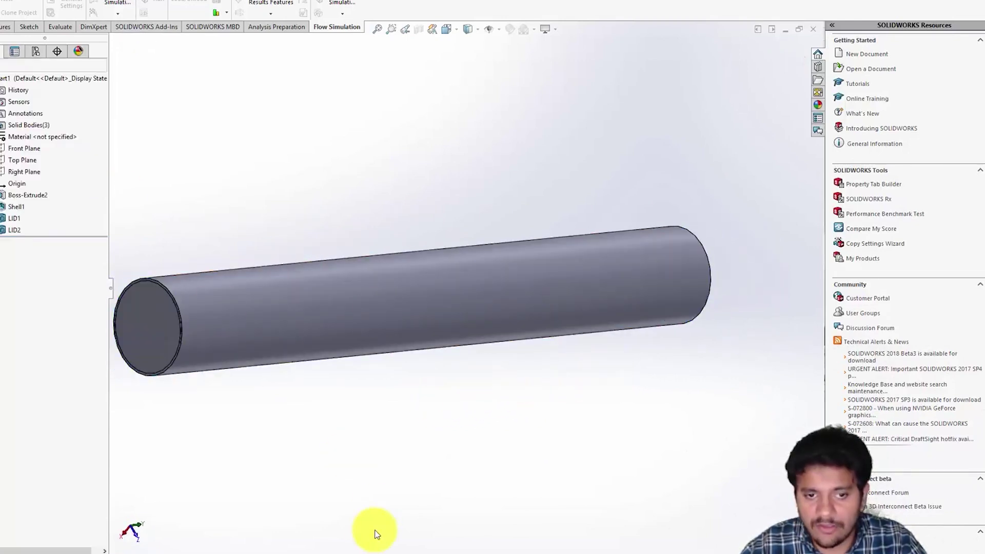
middle_click_drag(336, 403, 398, 407)
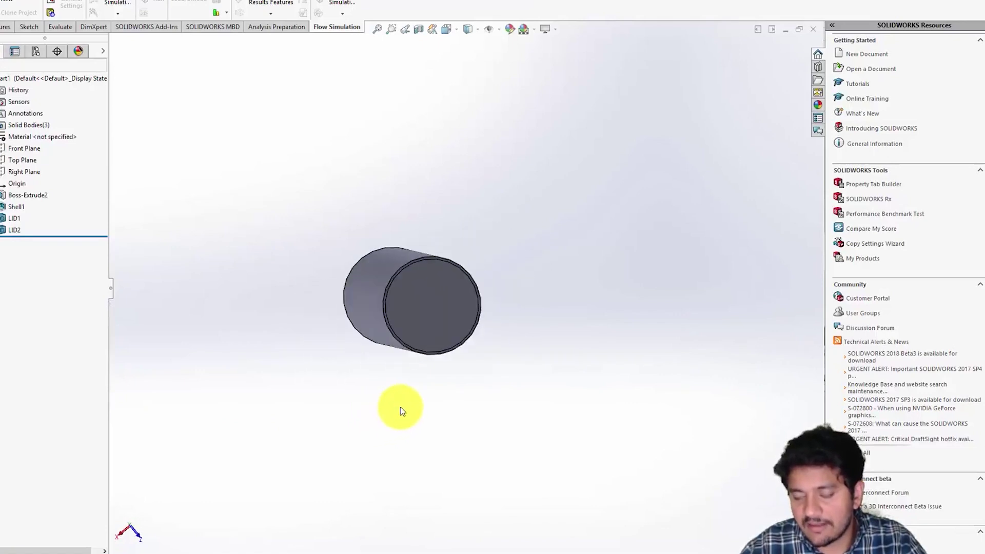
middle_click_drag(556, 250, 345, 179)
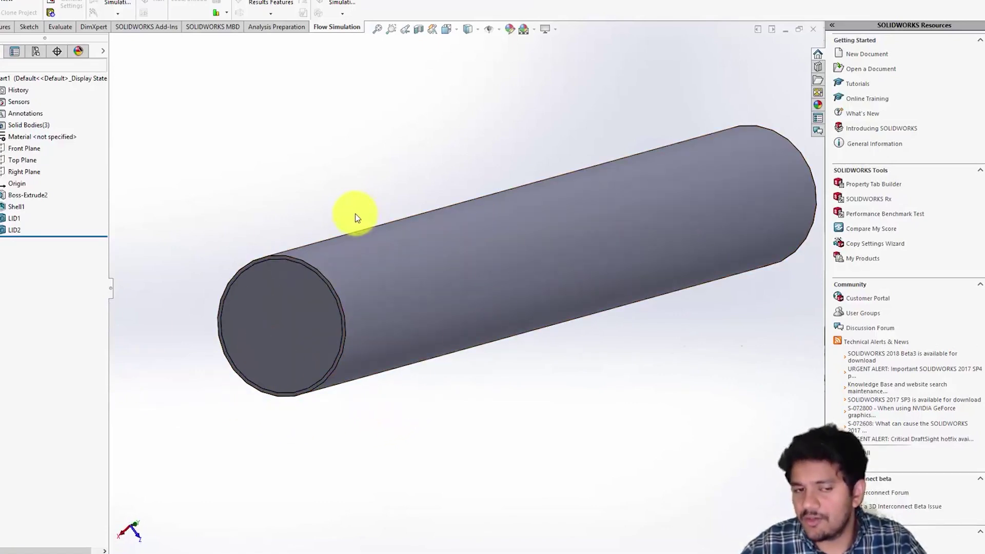
middle_click_drag(279, 171, 367, 279)
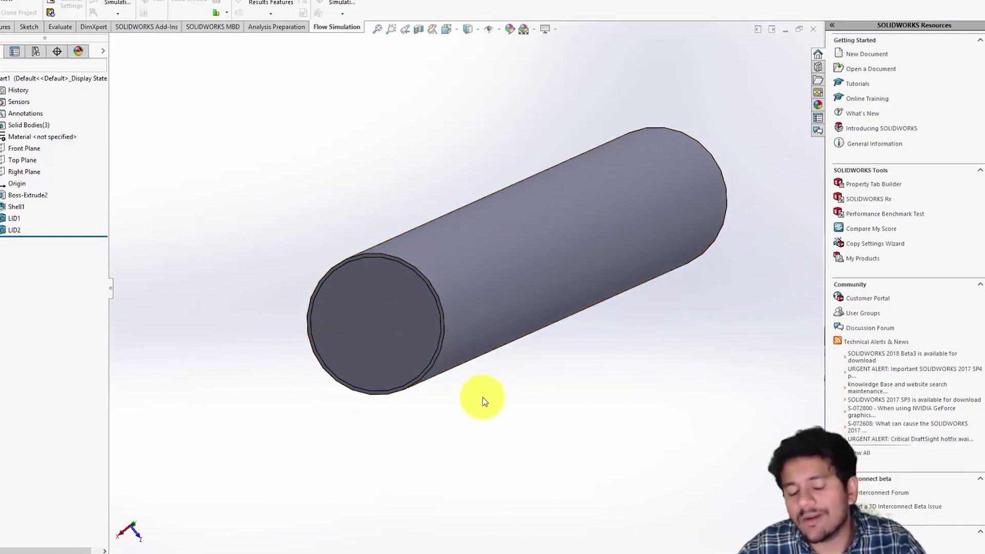
middle_click_drag(473, 391, 407, 345)
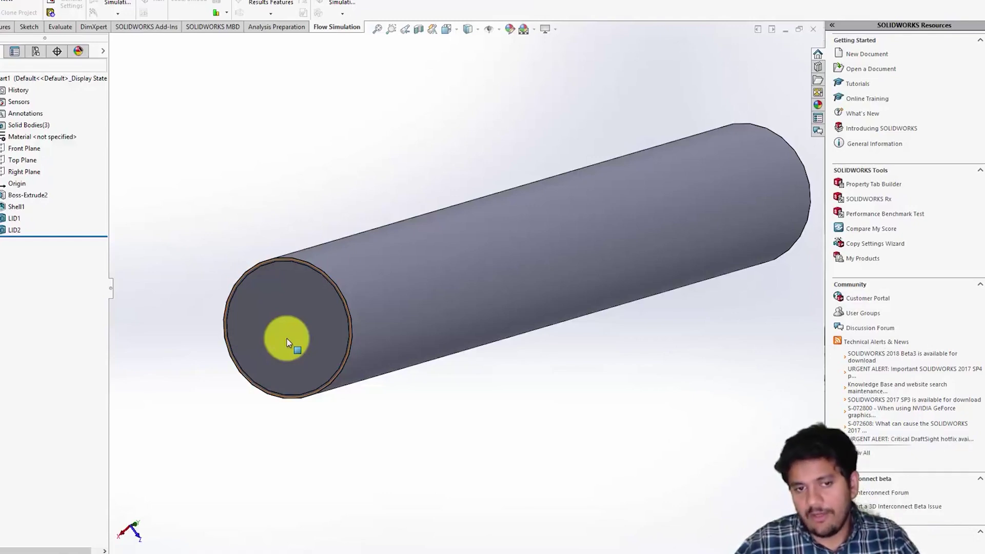
scroll(458, 298, "up", 3)
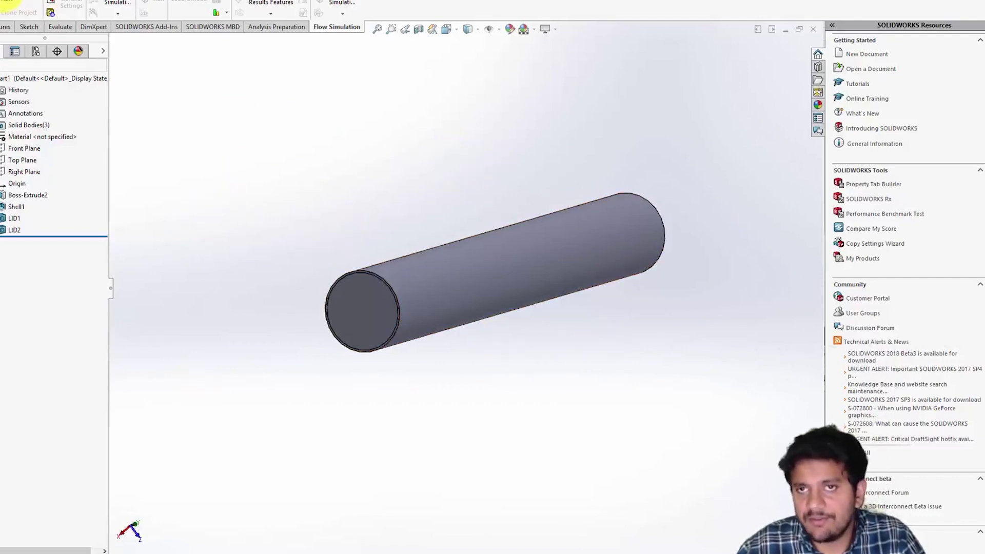
Start a new Flow Simulation project, agree to save the part first, and choose the sw_cfd folder as the save location.
left_click(7, 4)
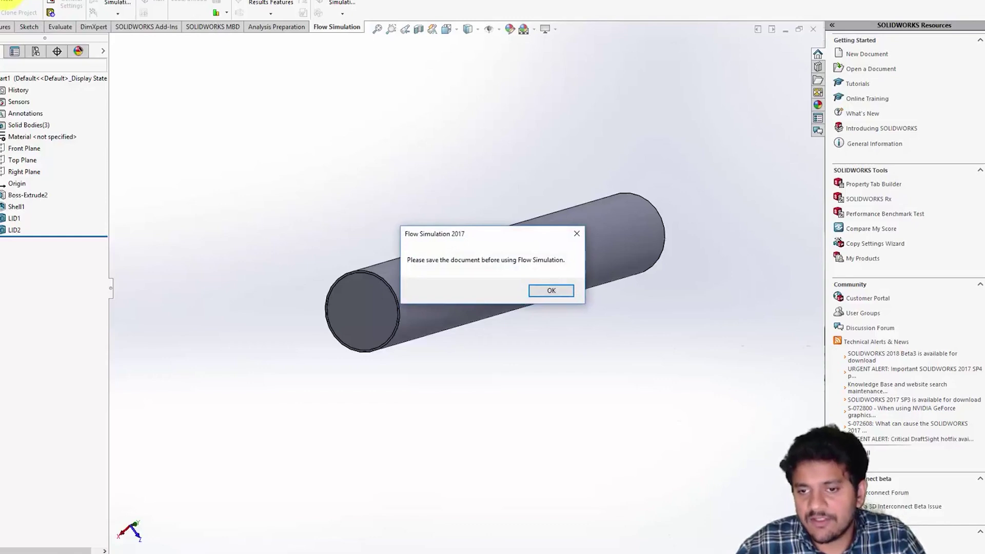
left_click(552, 290)
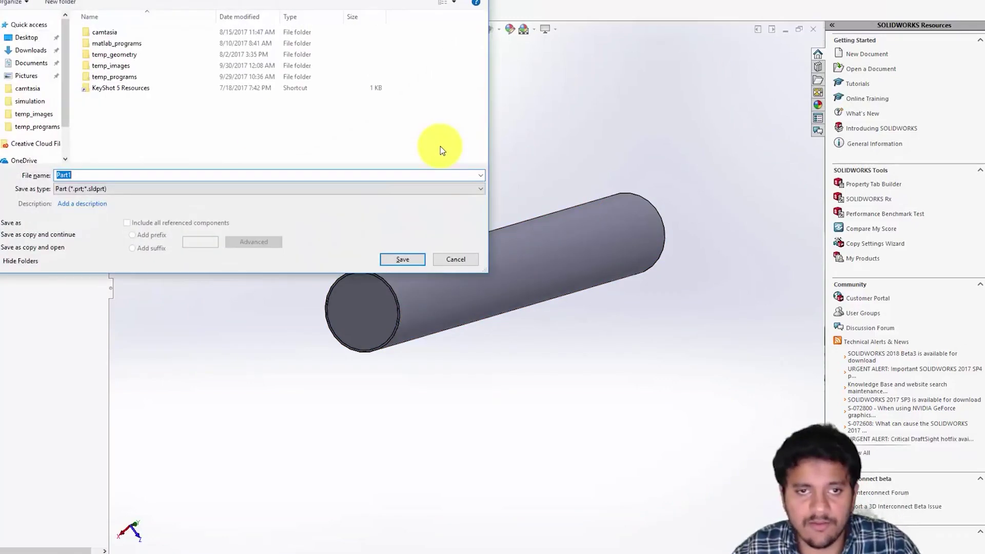
left_click(30, 63)
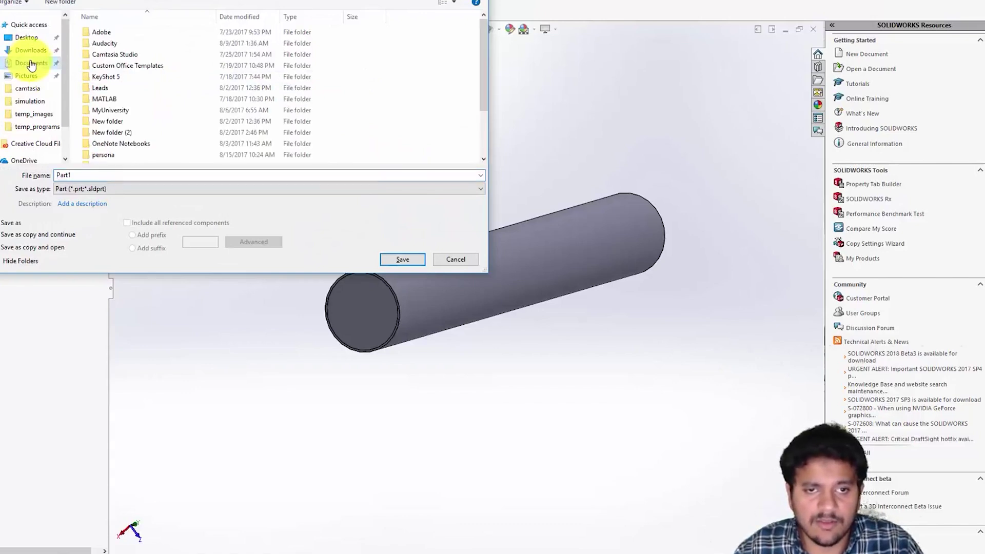
scroll(33, 131, "down", 2)
left_click(31, 145)
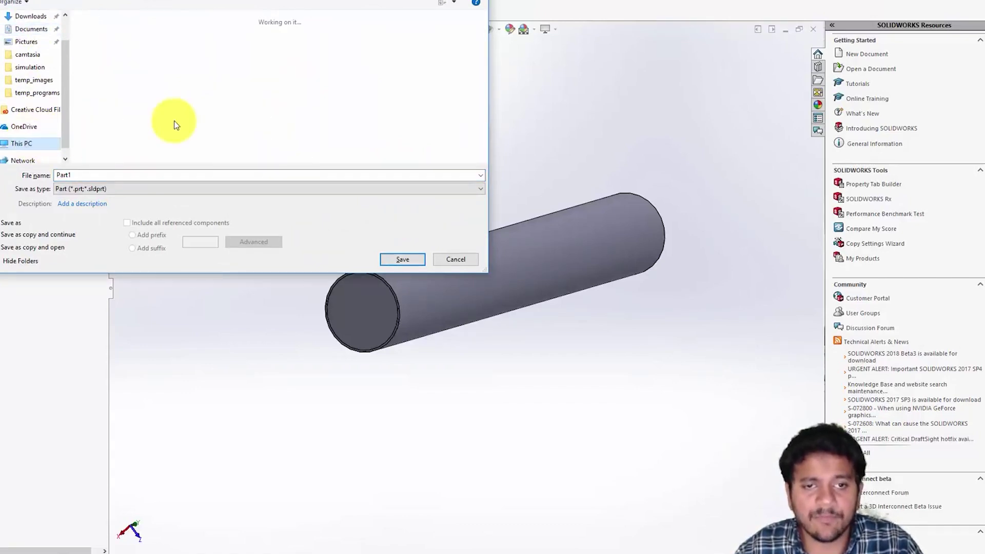
double_click(240, 122)
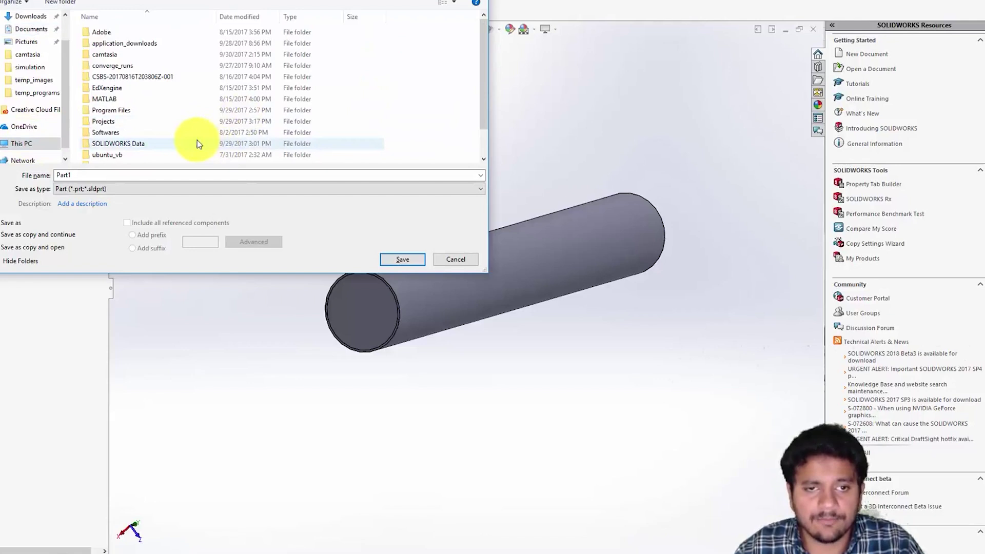
double_click(125, 92)
double_click(118, 56)
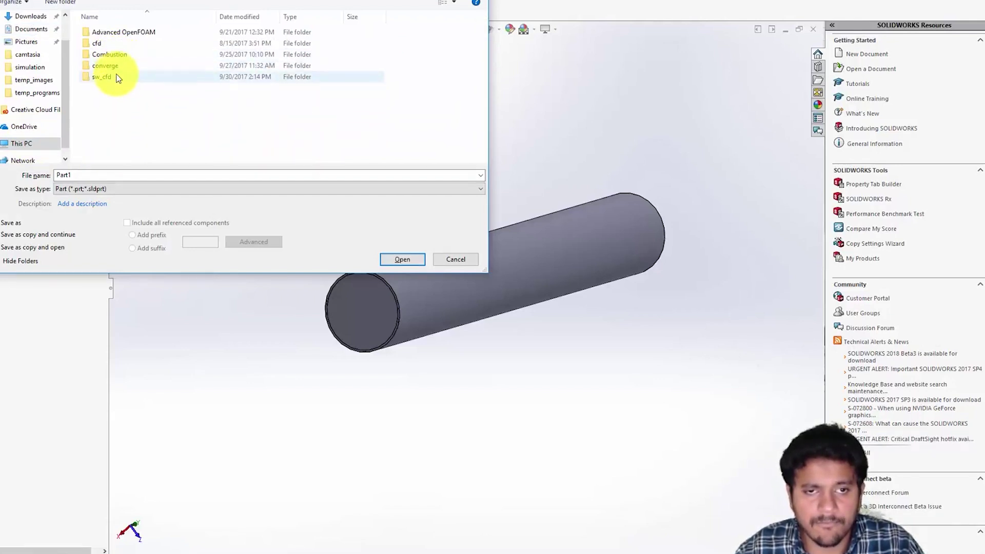
double_click(114, 76)
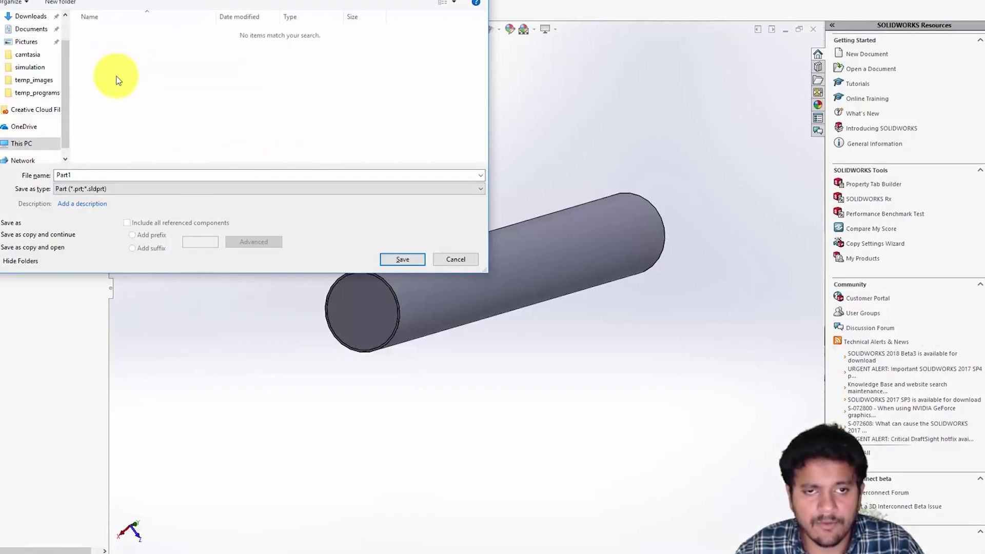
Create a new folder named pipe_flow inside sw_cfd and open it.
left_click(61, 5)
type("pi")
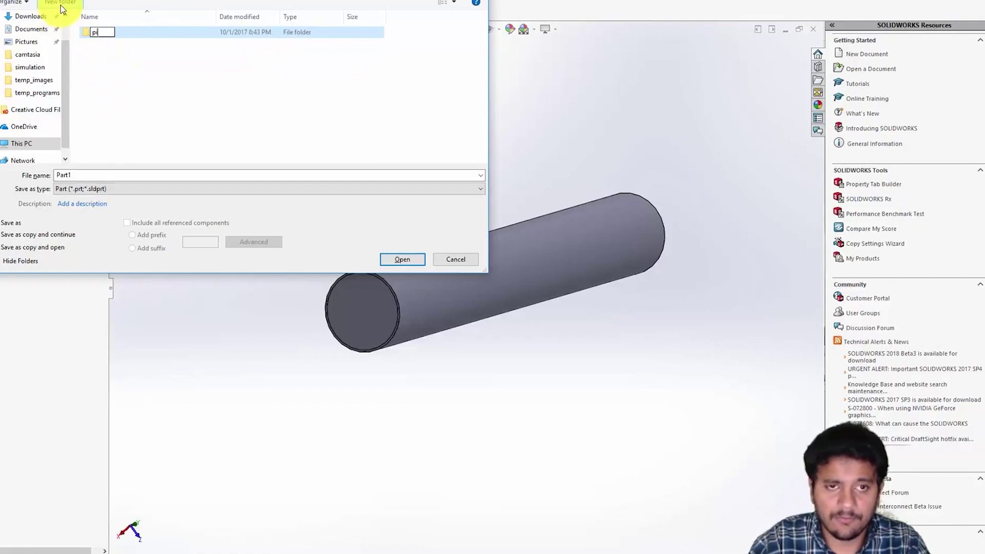
type("pe_flow")
key("Return")
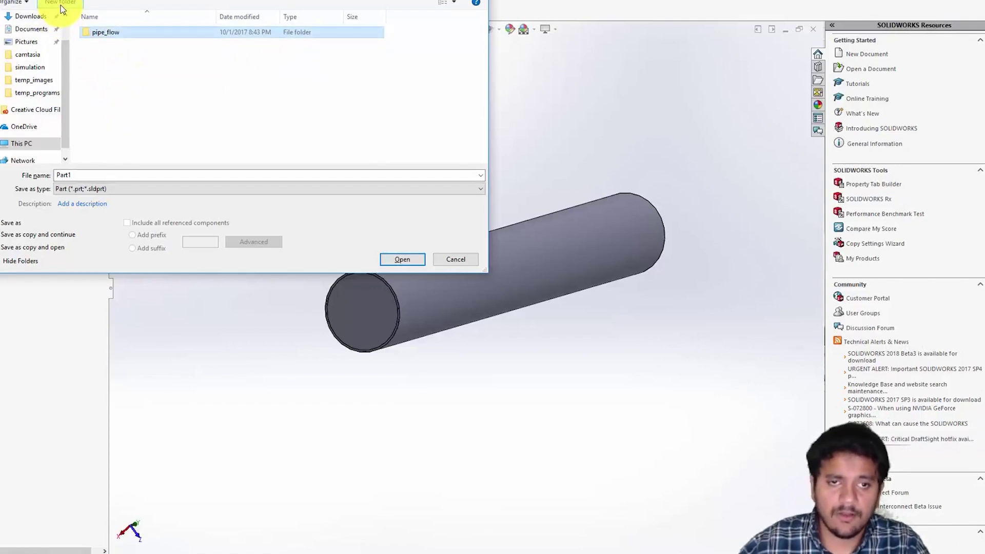
double_click(91, 33)
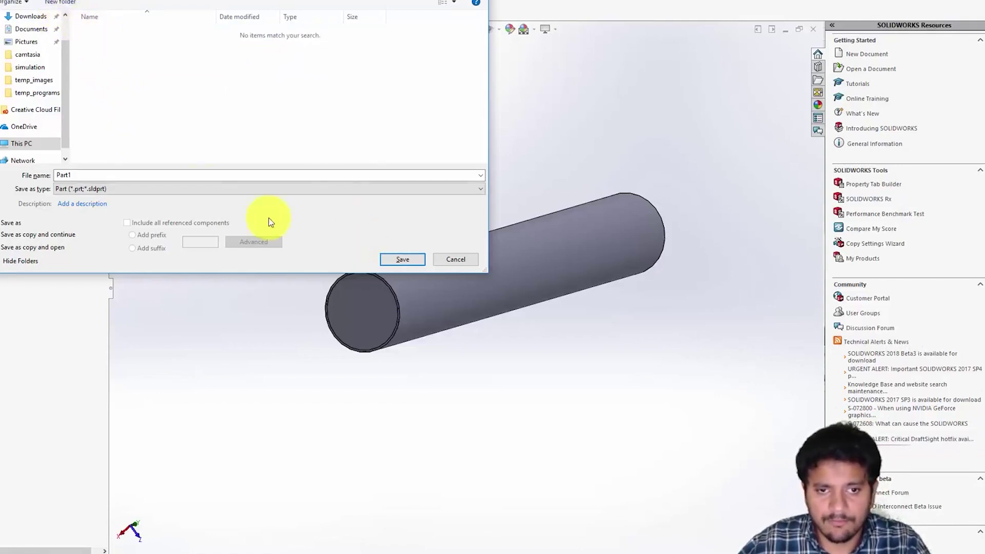
Save the part under the file name pipe in the pipe_flow folder.
left_click(154, 174)
type("pipe")
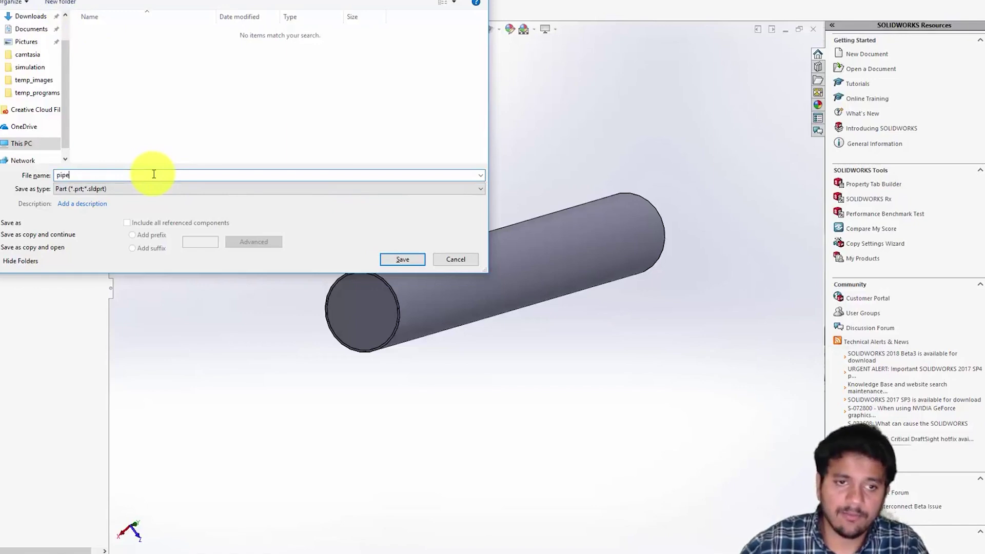
left_click(383, 262)
left_click(389, 335)
left_click(279, 264)
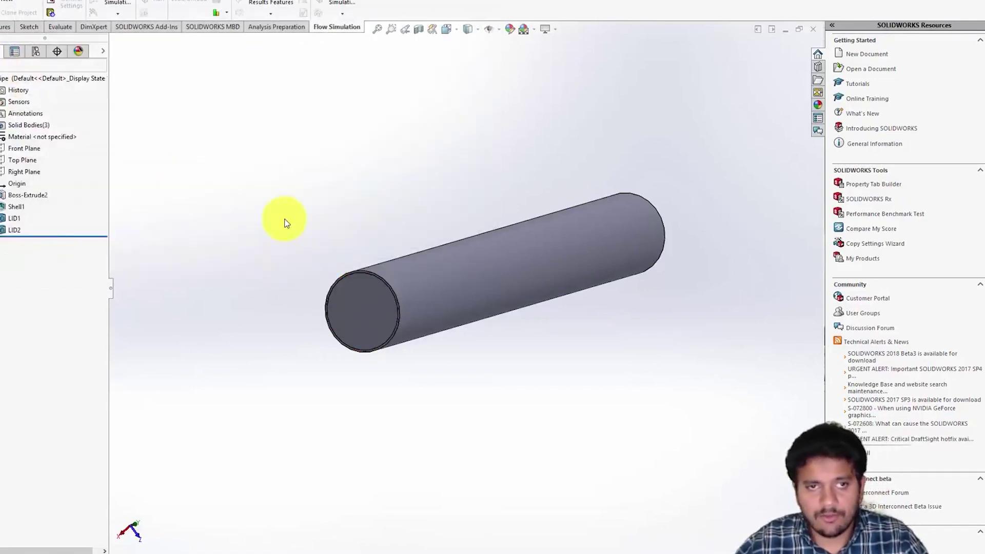
Start the Flow Simulation project Wizard and name the project Pipe flow, leaving the comments empty and using the current configuration.
left_click(18, 2)
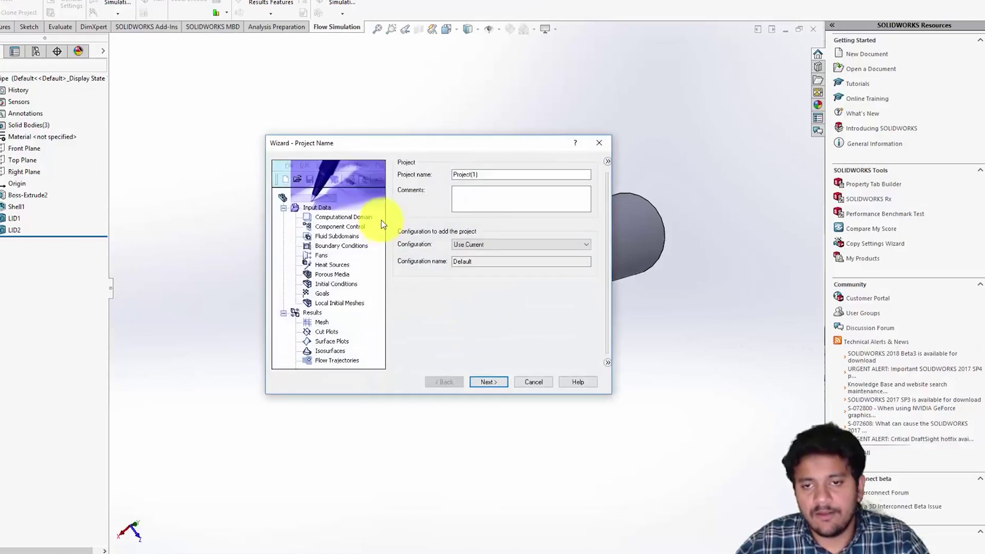
left_click(515, 195)
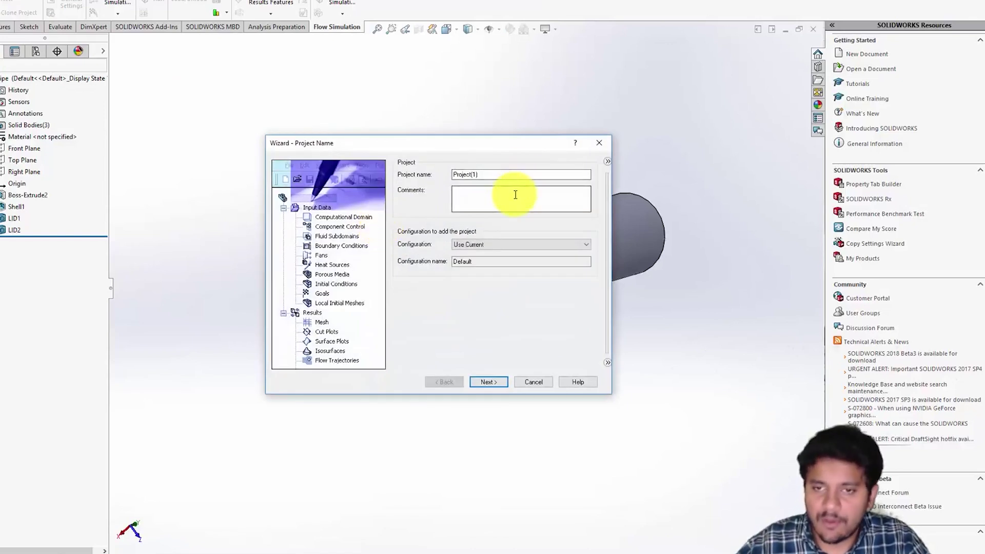
double_click(489, 174)
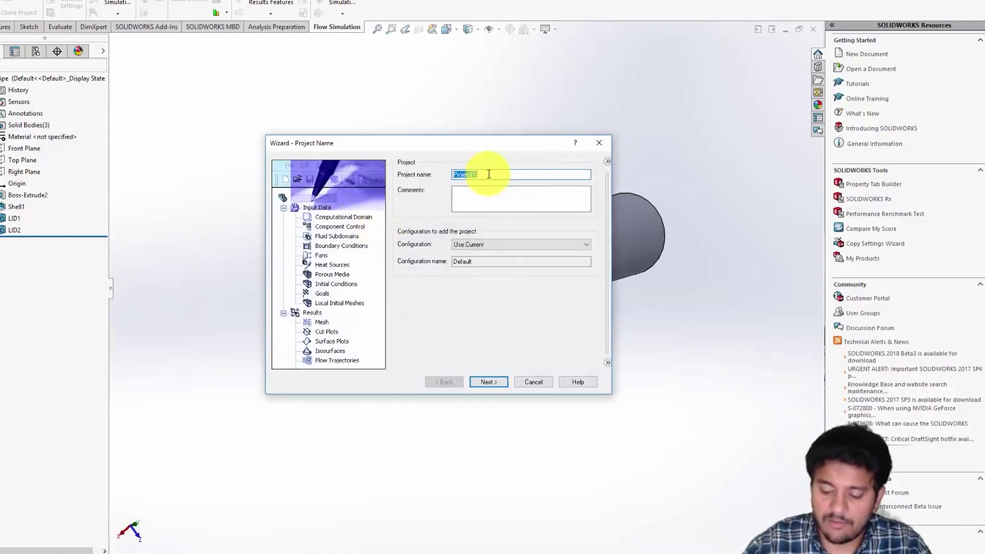
type("Pipe flo")
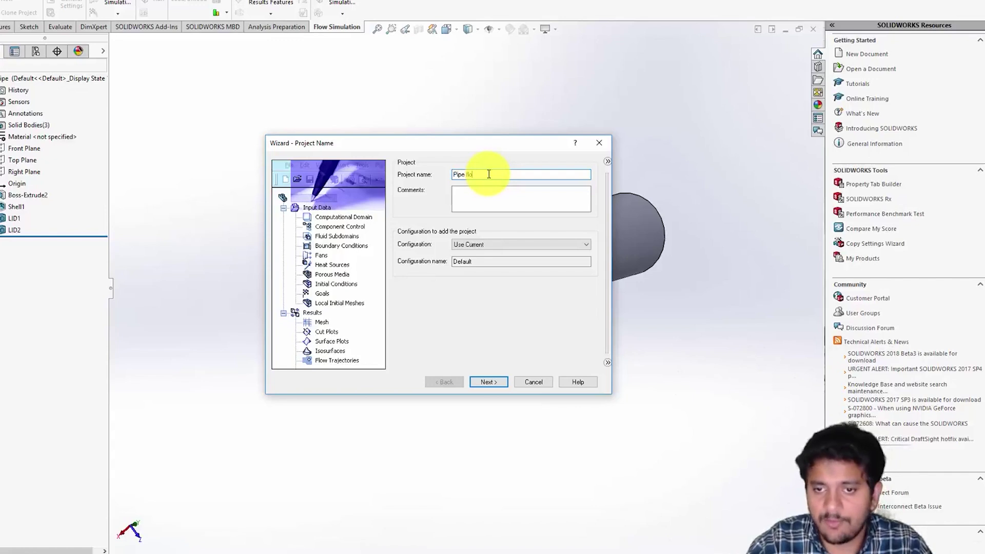
type("w")
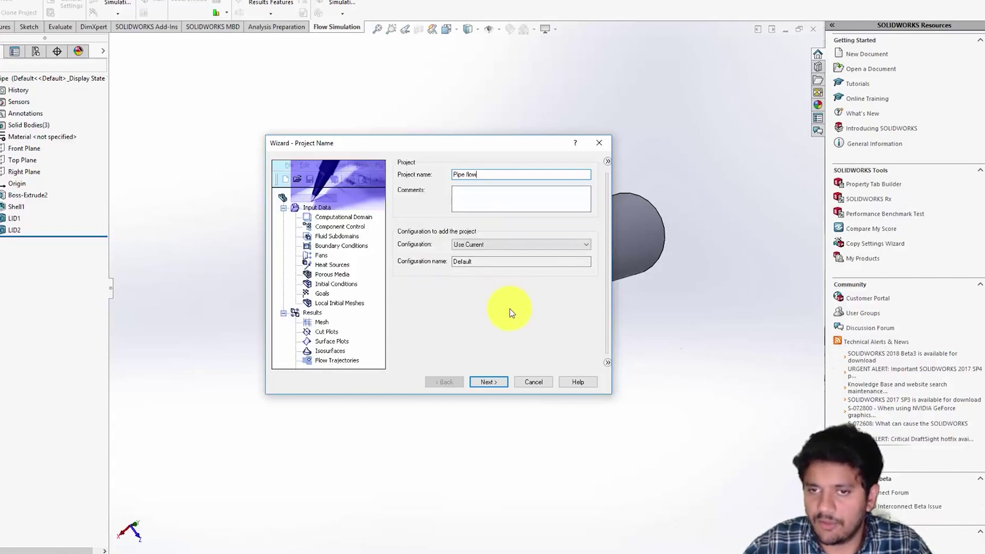
left_click(479, 202)
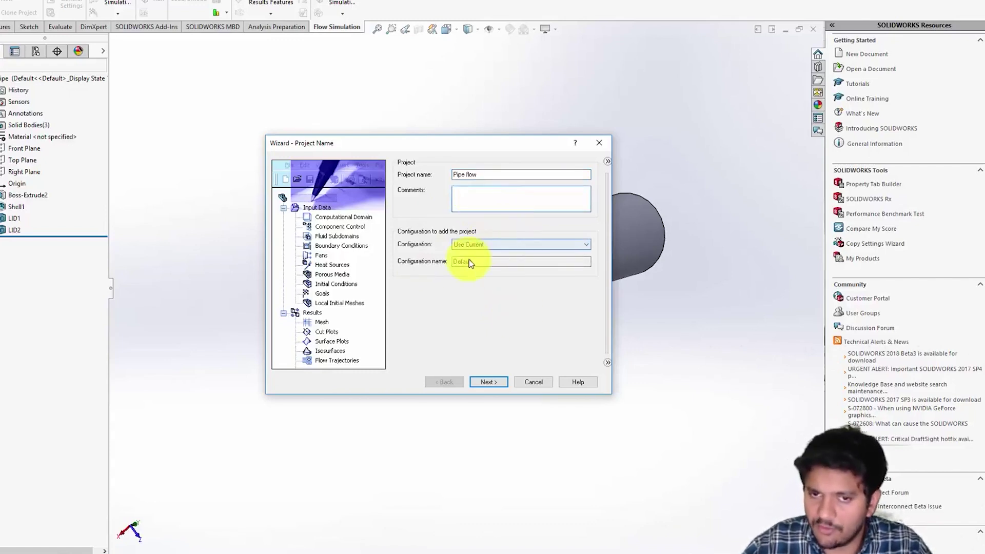
Accept the SI (m-kg-s) unit system and an internal analysis excluding cavities without flow conditions, with no physical features enabled.
left_click(484, 382)
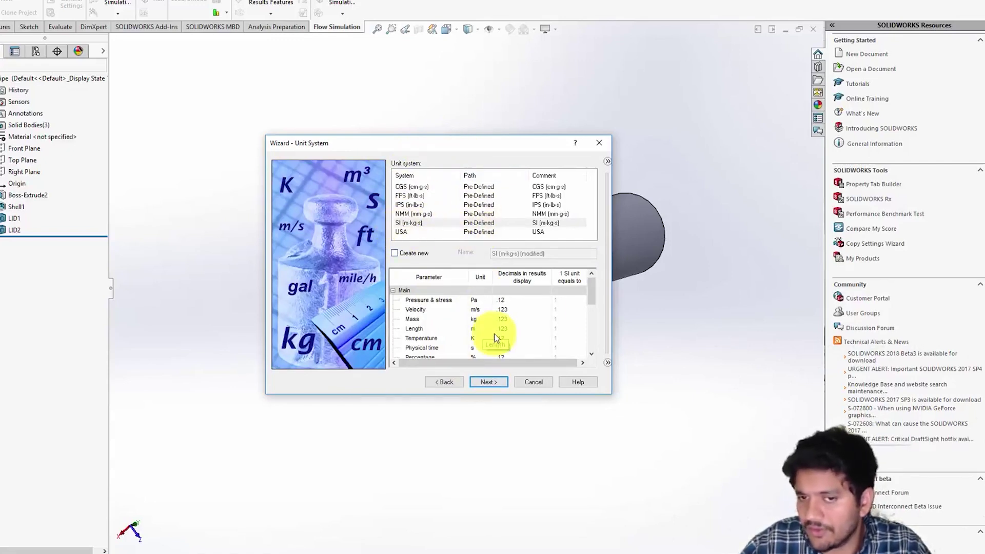
left_click(484, 382)
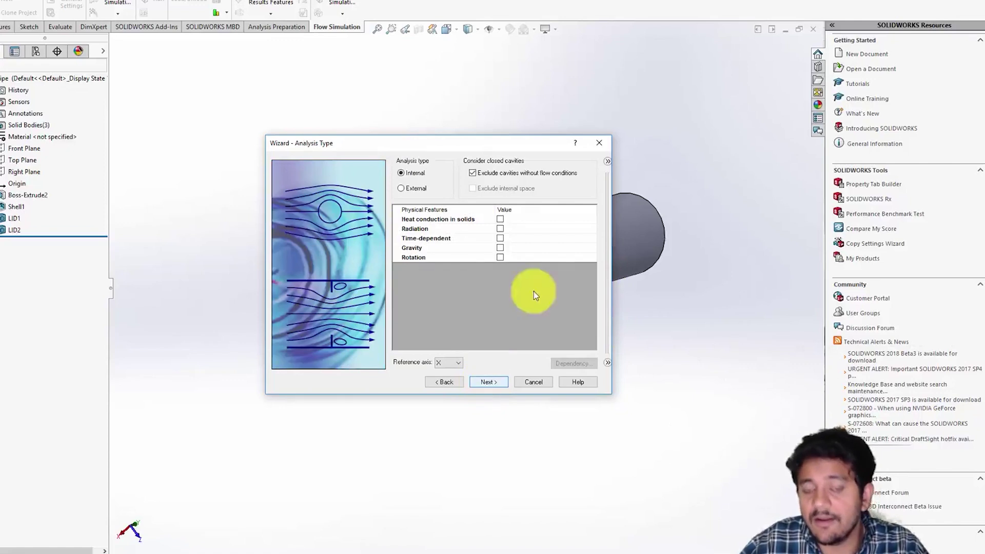
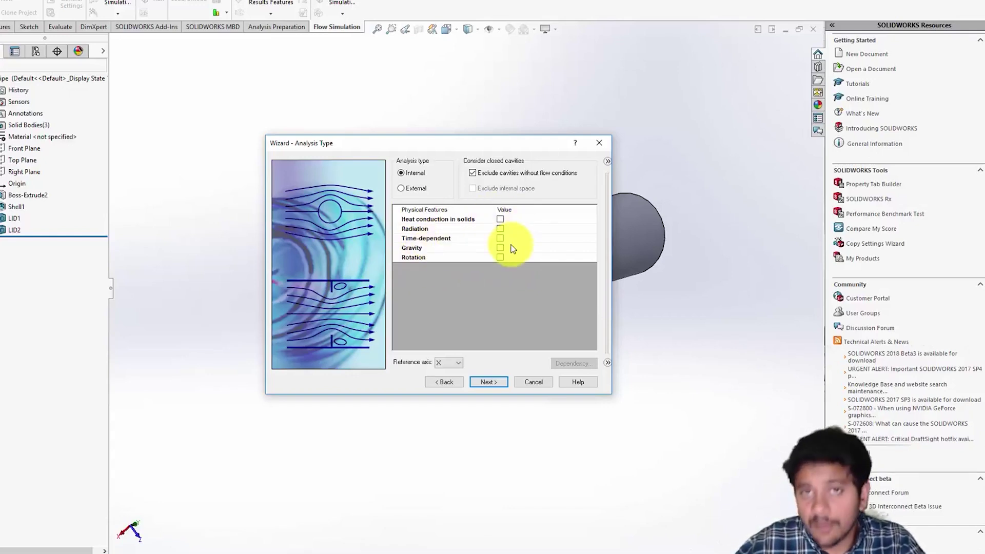
left_click(486, 381)
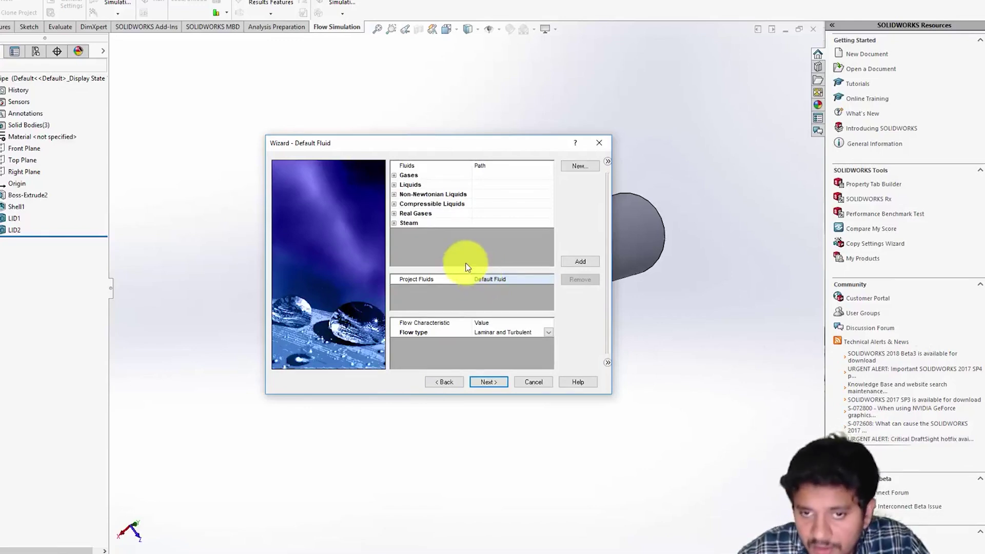
Add Air from the pre-defined gases as the default project fluid, keeping the flow type Laminar and Turbulent.
left_click(394, 175)
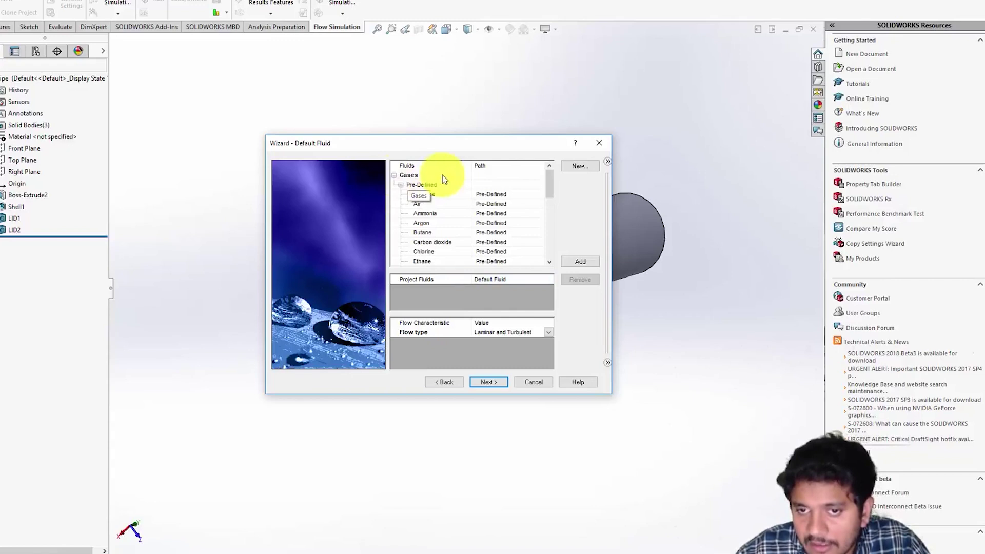
left_click(420, 205)
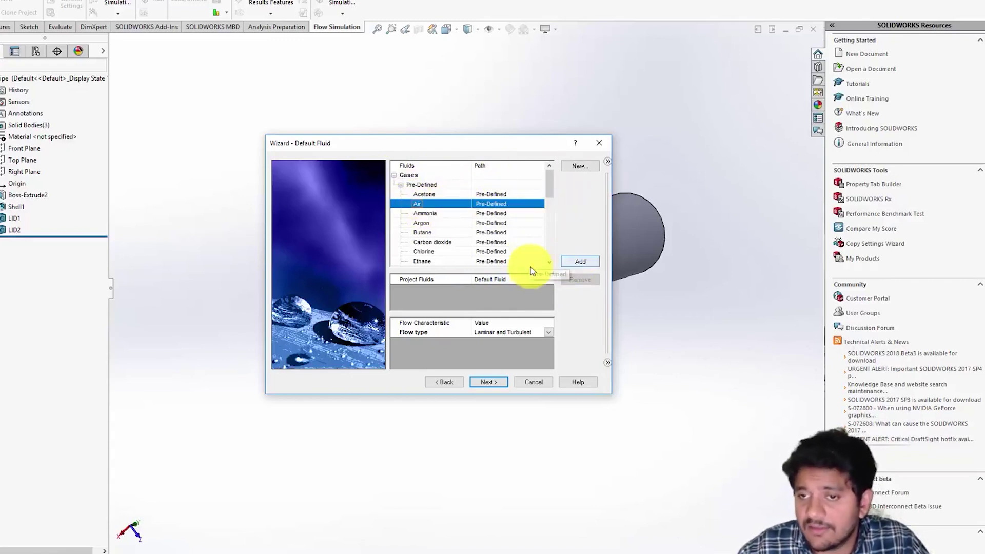
left_click(578, 262)
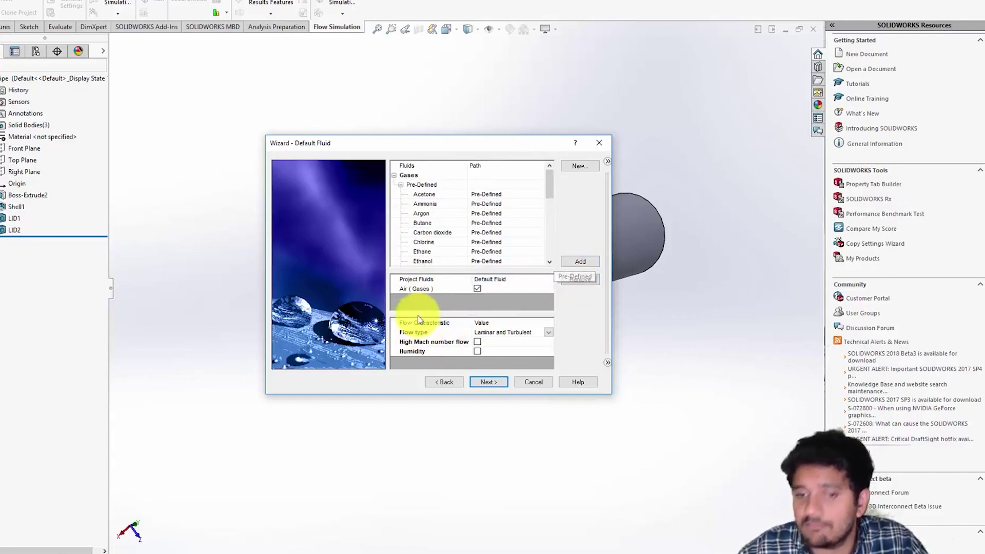
left_click(548, 333)
left_click(548, 333)
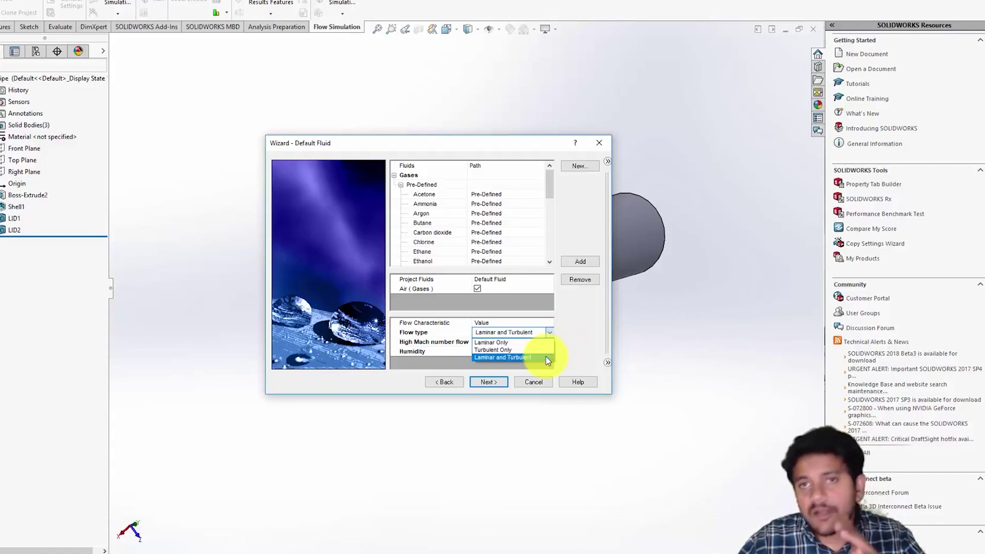
left_click(590, 324)
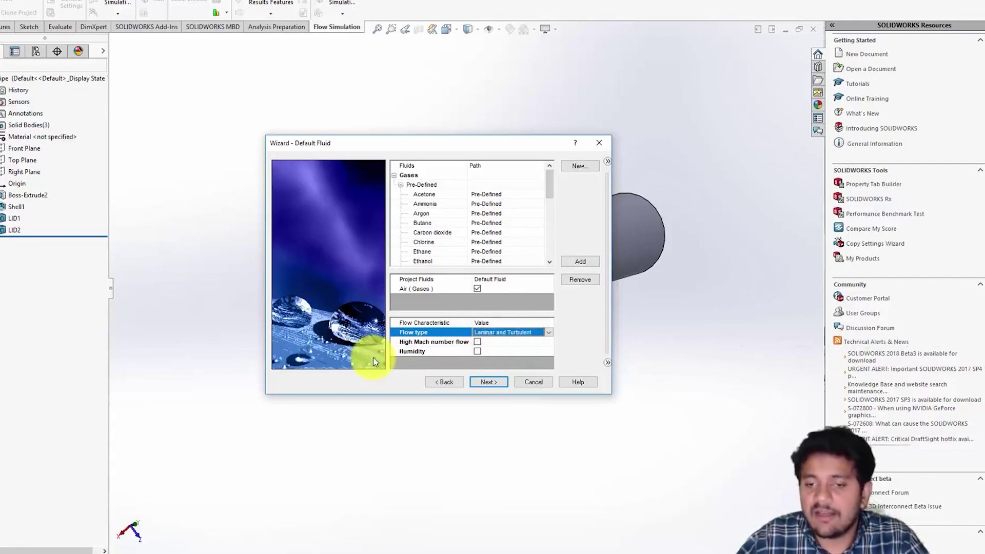
left_click(495, 382)
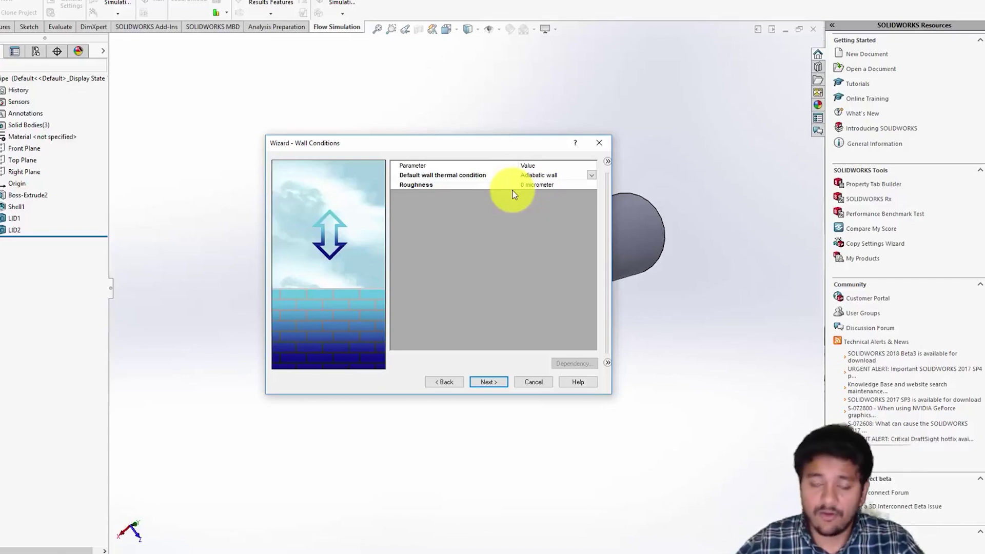
Accept adiabatic walls with 0 micrometer roughness, review the turbulence parameters, and finish the project with the default initial conditions.
left_click(489, 380)
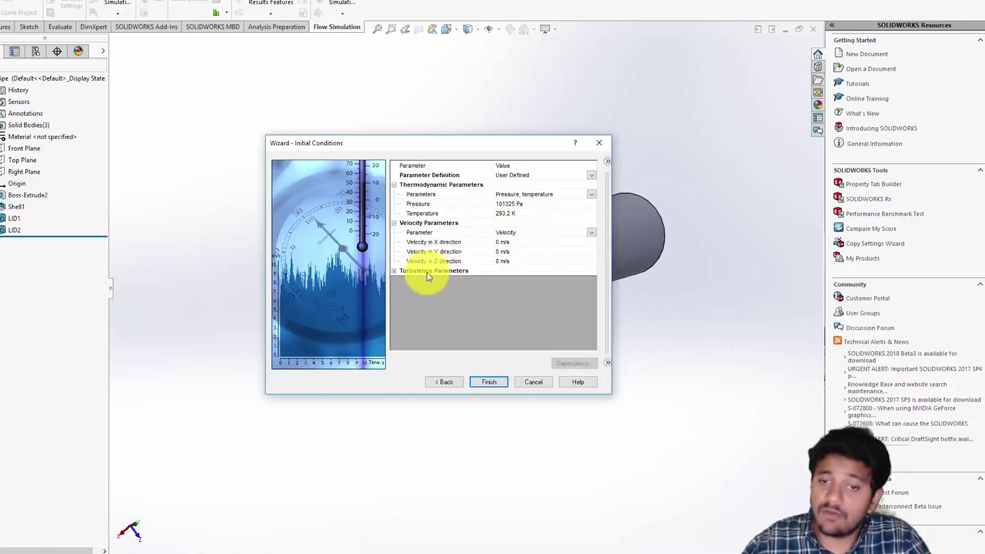
left_click(395, 272)
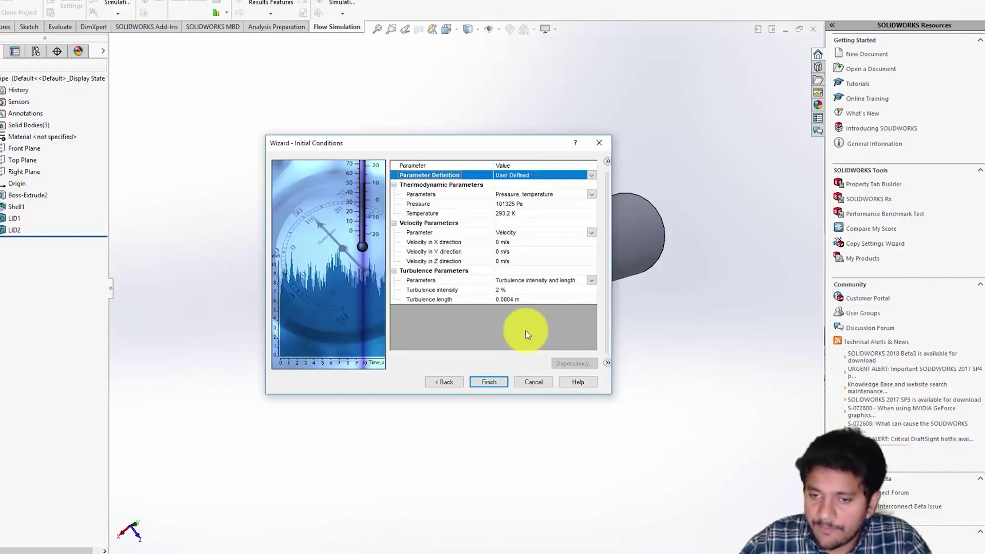
left_click(492, 382)
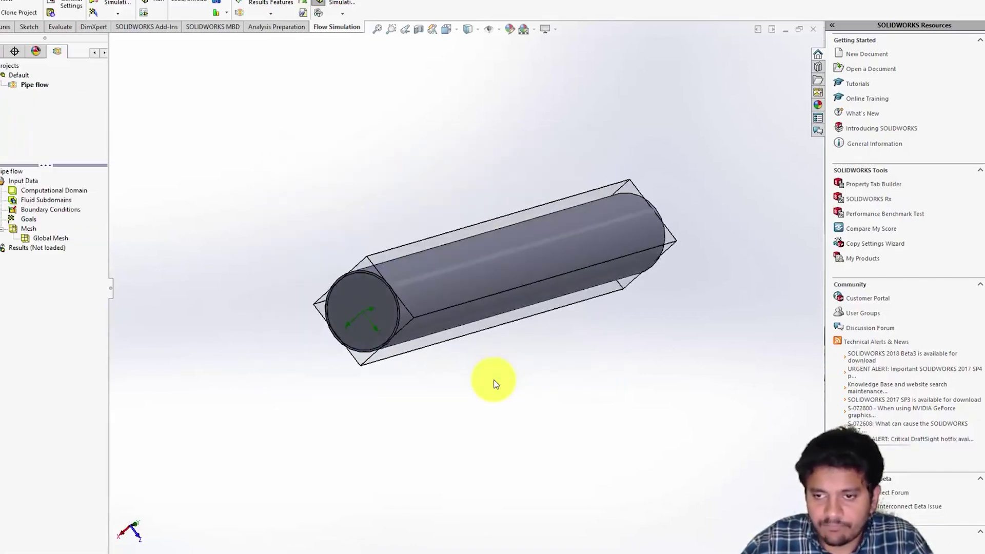
Insert a boundary condition and choose the inner face of LID2 at the origin end of the pipe.
middle_click_drag(532, 352, 512, 313)
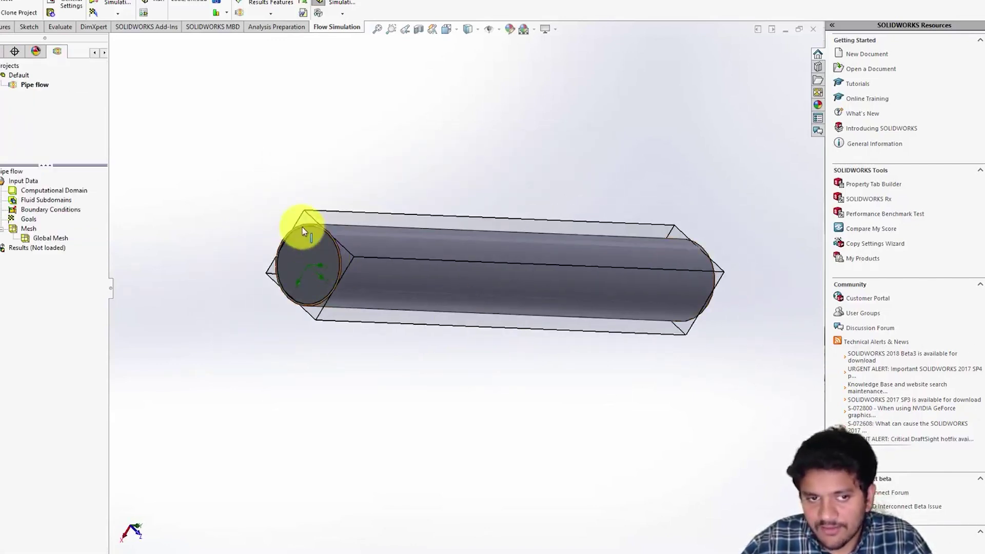
left_click(333, 240)
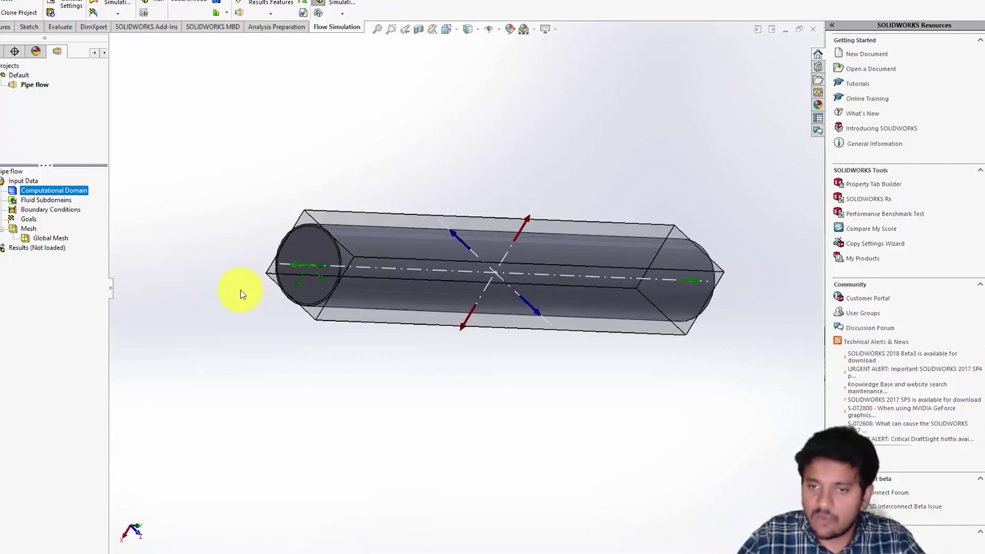
middle_click_drag(615, 378, 649, 290)
left_click(51, 200)
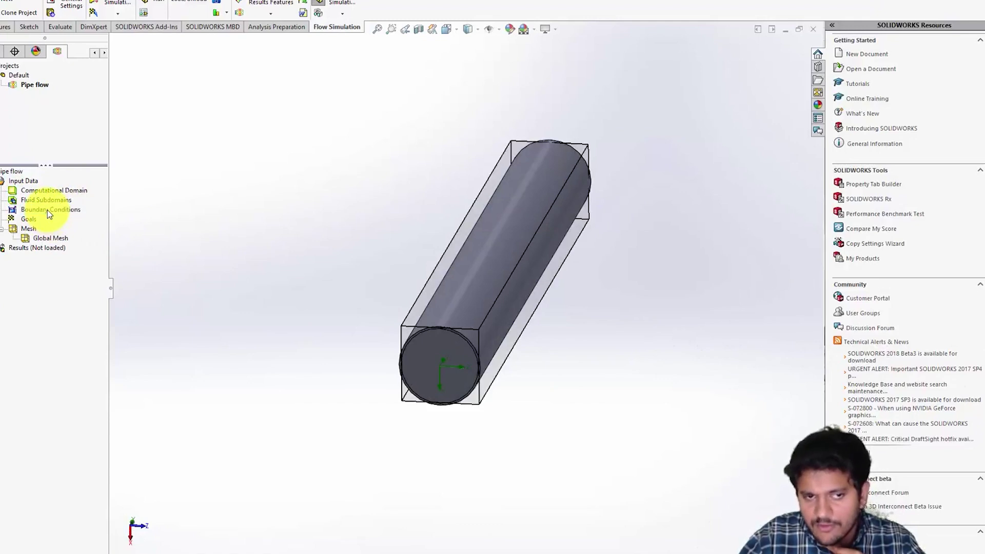
right_click(48, 211)
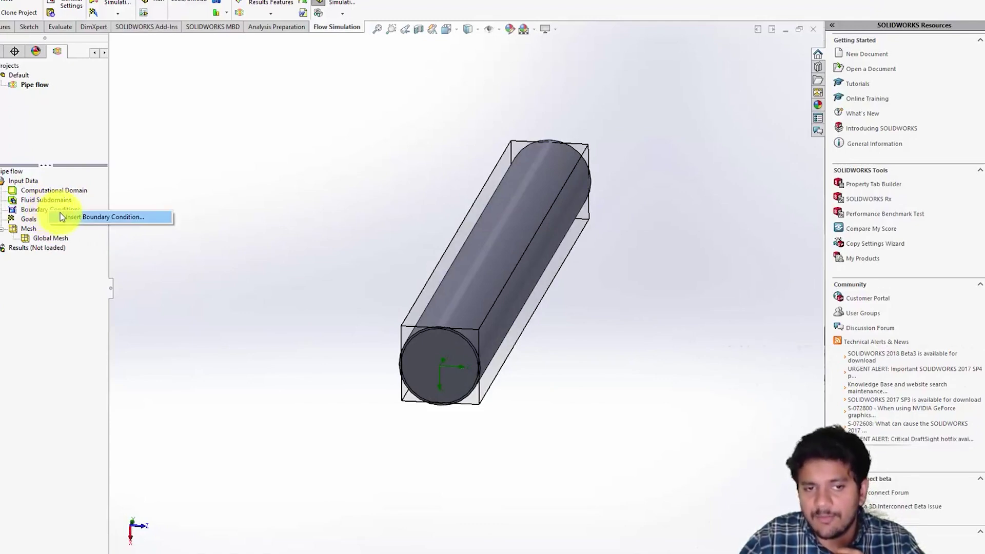
left_click(63, 215)
middle_click_drag(336, 387, 316, 333)
scroll(441, 263, "down", 3)
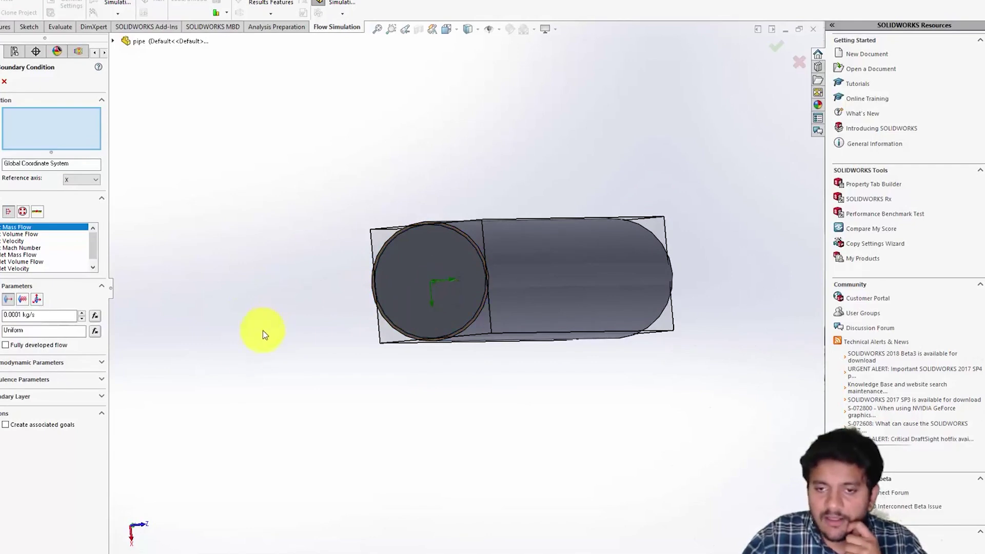
right_click(414, 263)
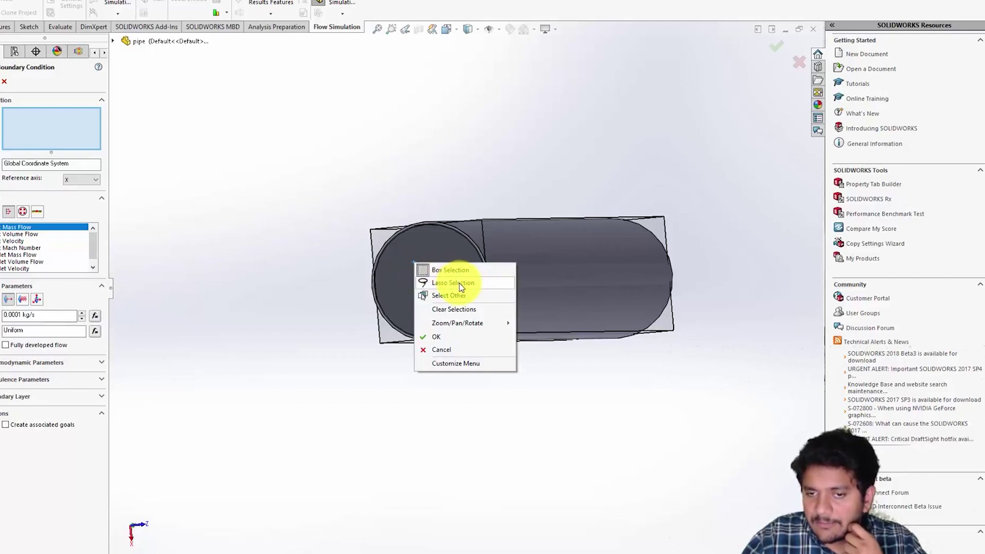
left_click(450, 295)
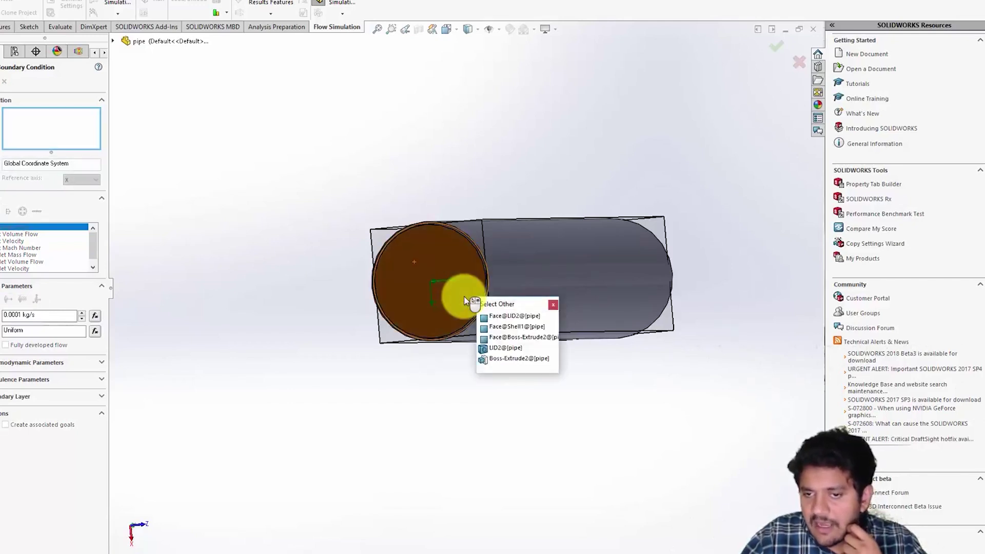
left_click(508, 315)
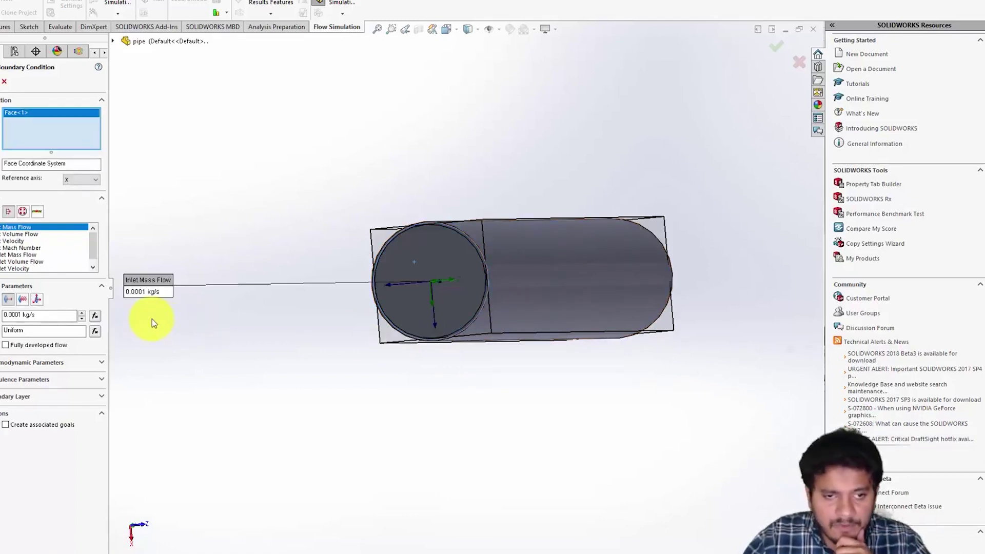
Define the boundary condition as an Inlet Velocity of 1 m/s normal to the face and accept it.
left_click(16, 241)
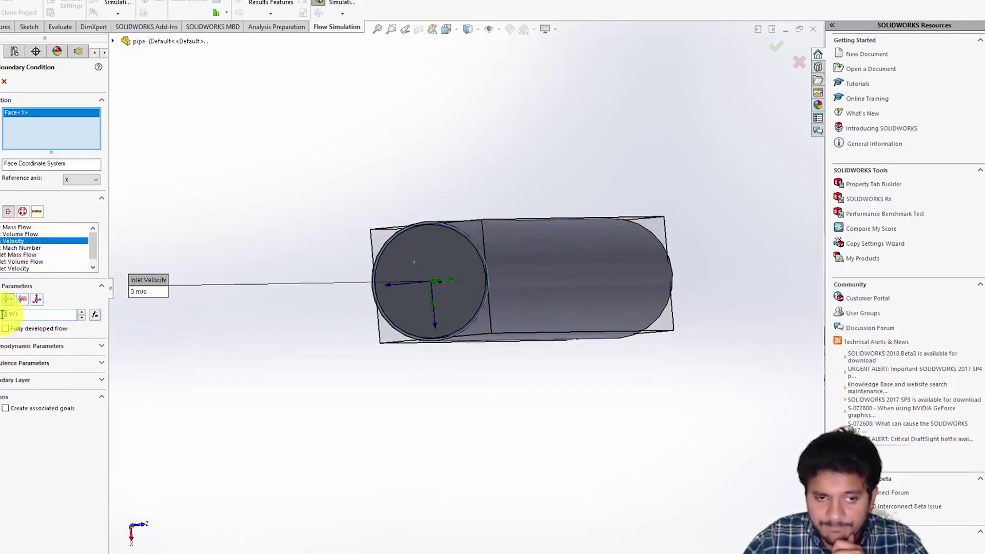
left_click(3, 314)
type("1")
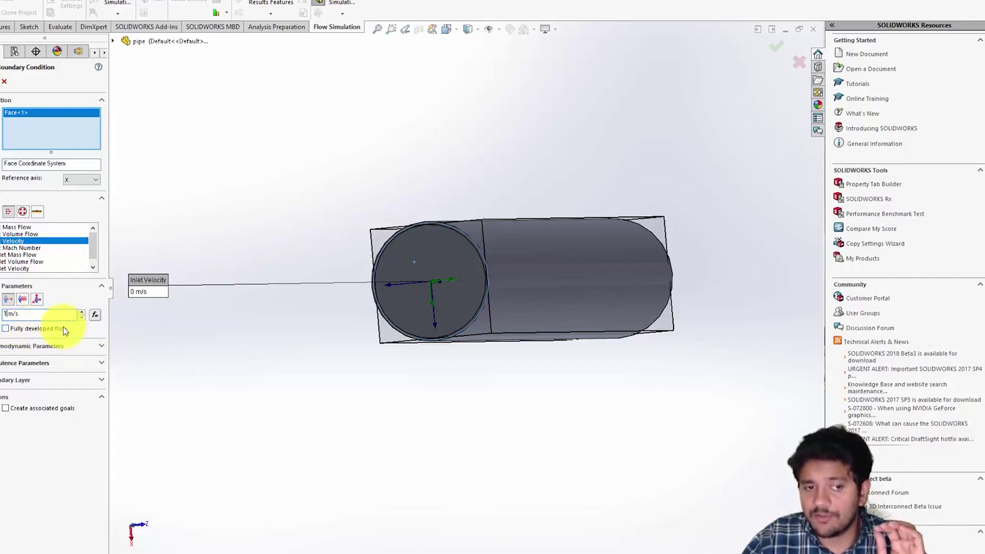
left_click(37, 301)
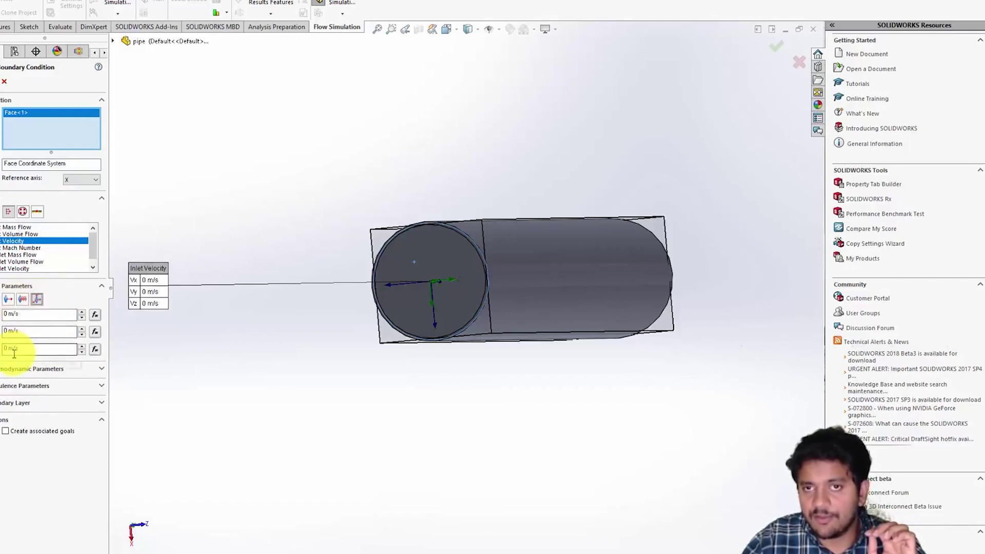
left_click(8, 300)
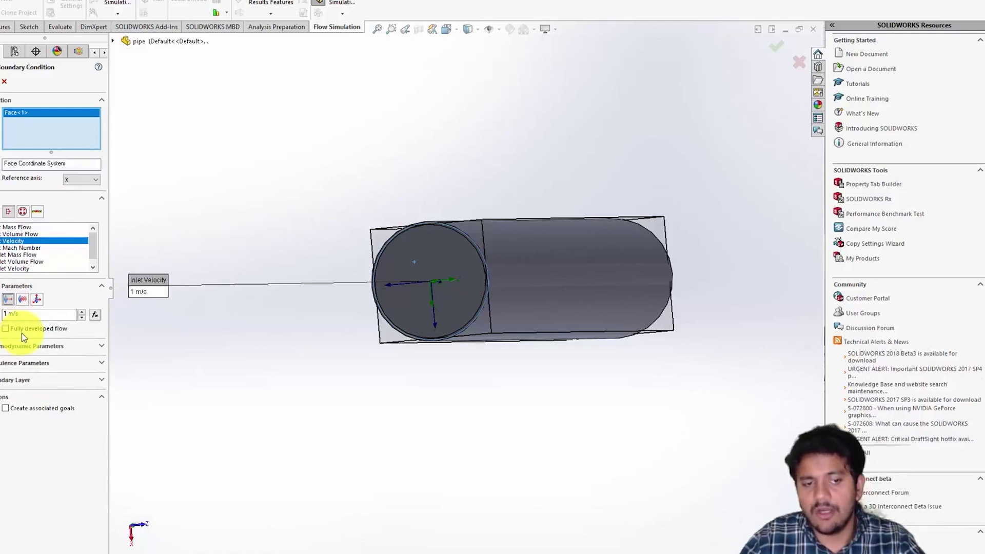
key("ctrl+7")
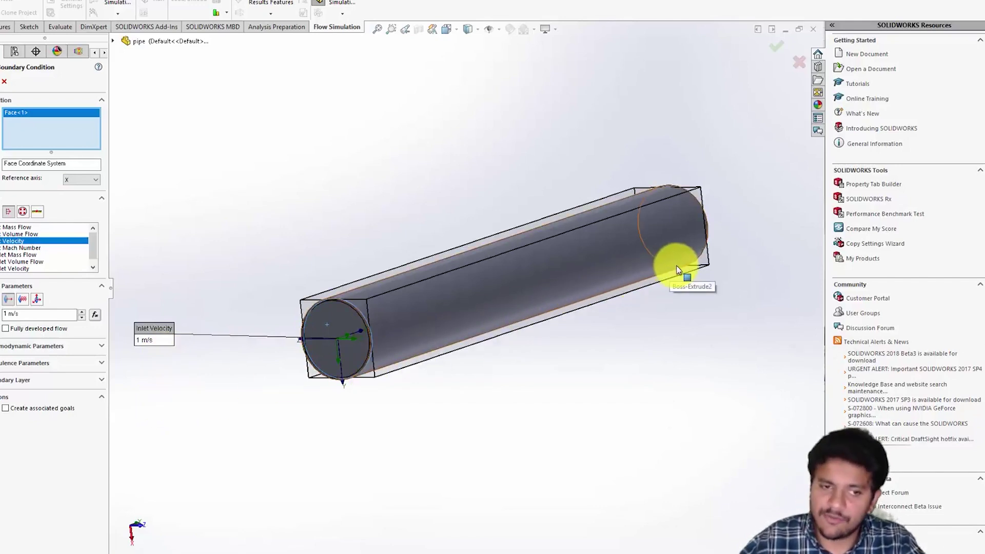
middle_click_drag(699, 290, 543, 415)
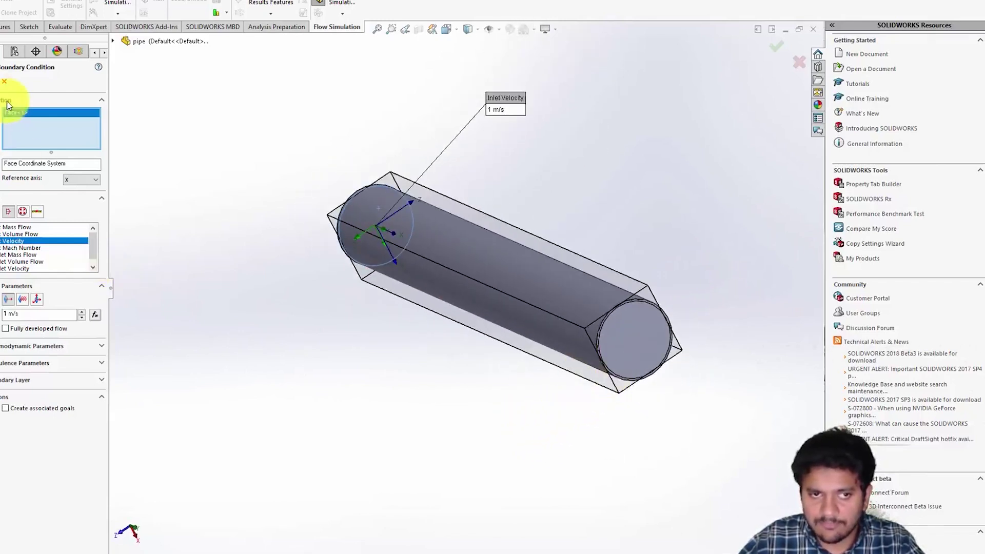
left_click(3, 79)
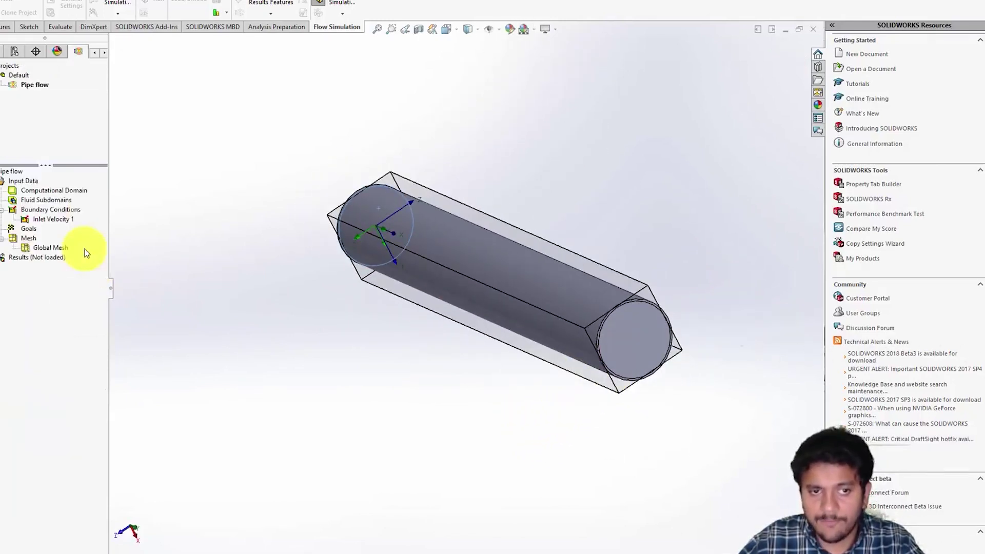
Add a Static Pressure boundary condition of 101325 Pa and 293.2 K on the inner face of LID1 at the opposite pipe end.
right_click(48, 210)
left_click(64, 217)
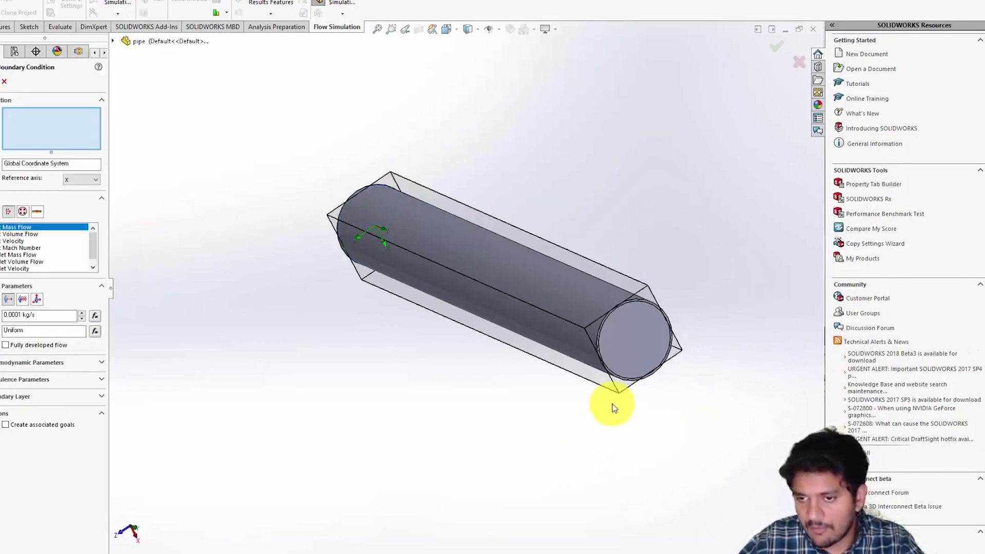
right_click(622, 334)
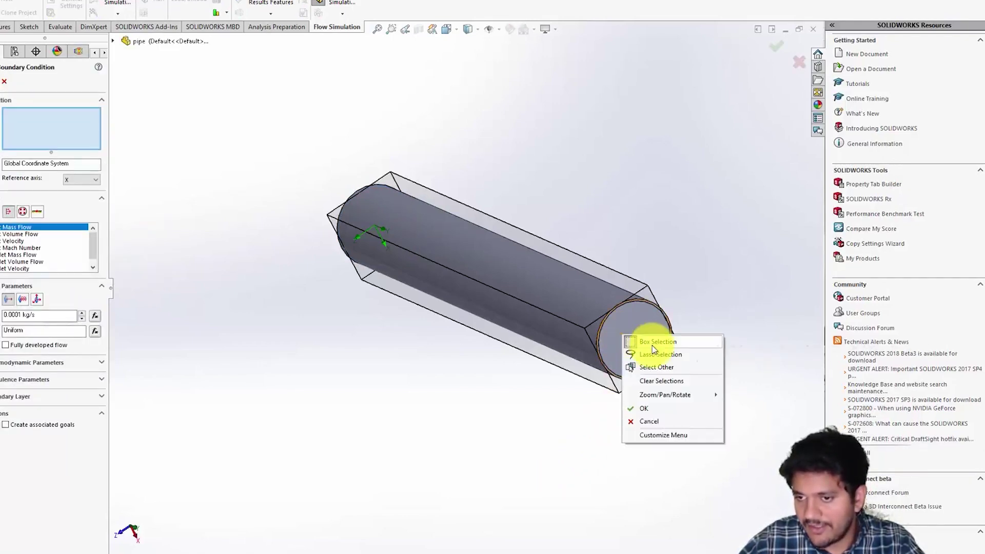
left_click(672, 368)
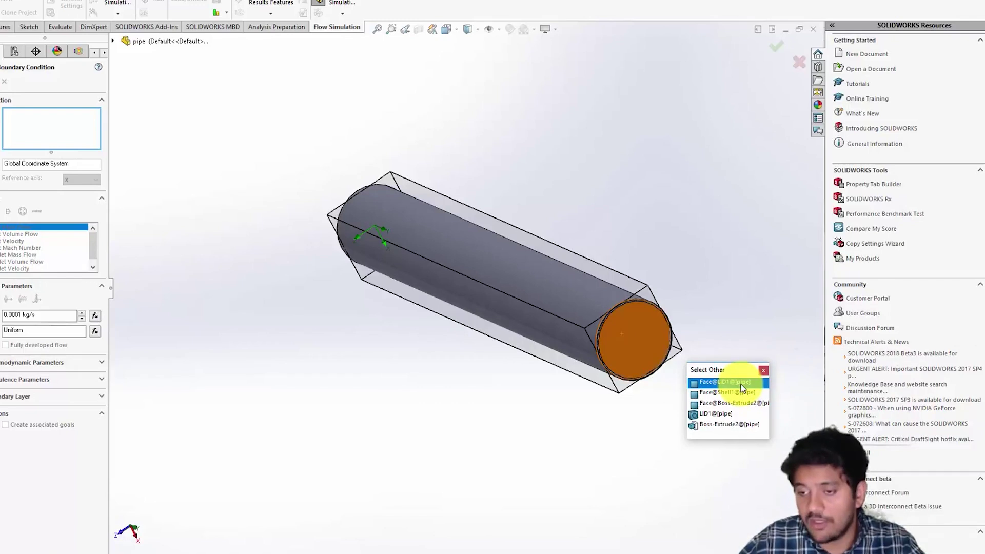
left_click(731, 416)
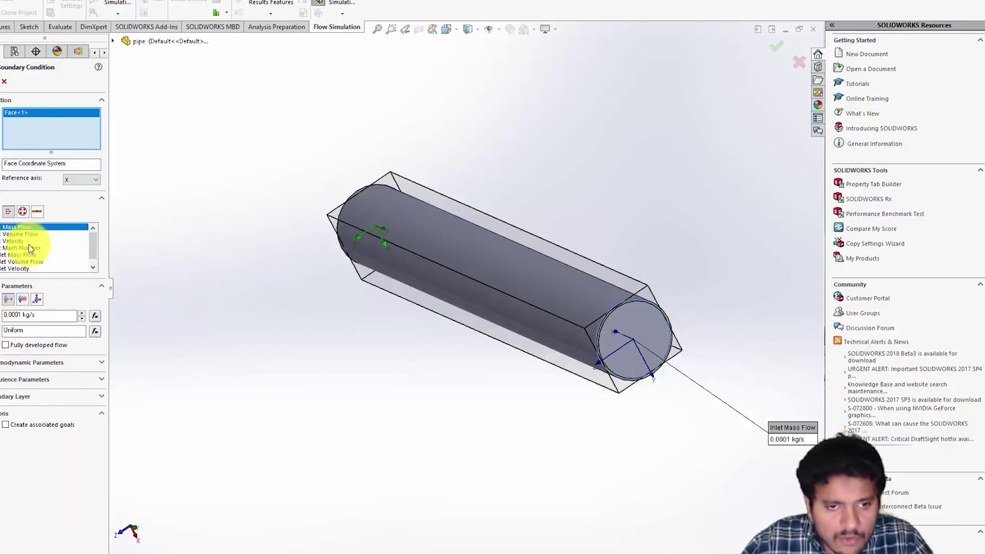
left_click(24, 213)
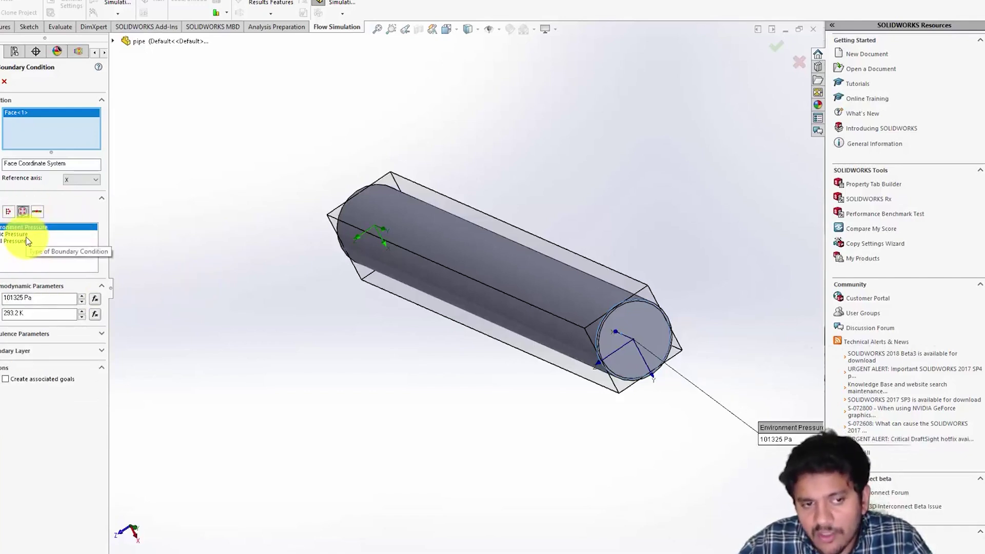
left_click(21, 234)
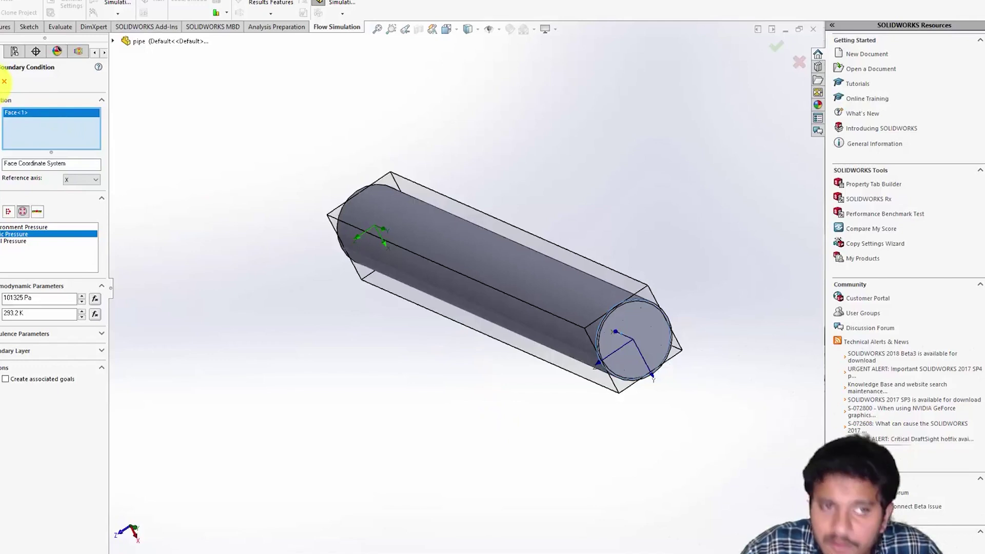
left_click(3, 80)
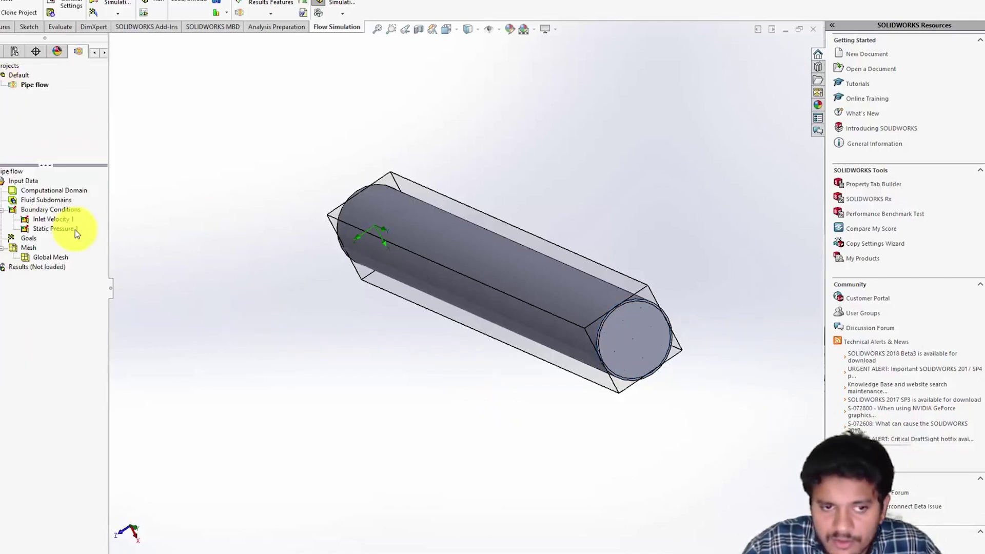
Add a Real Wall boundary condition on the pipe's inner Shell1 face, keeping the default wall parameters.
right_click(67, 209)
left_click(75, 214)
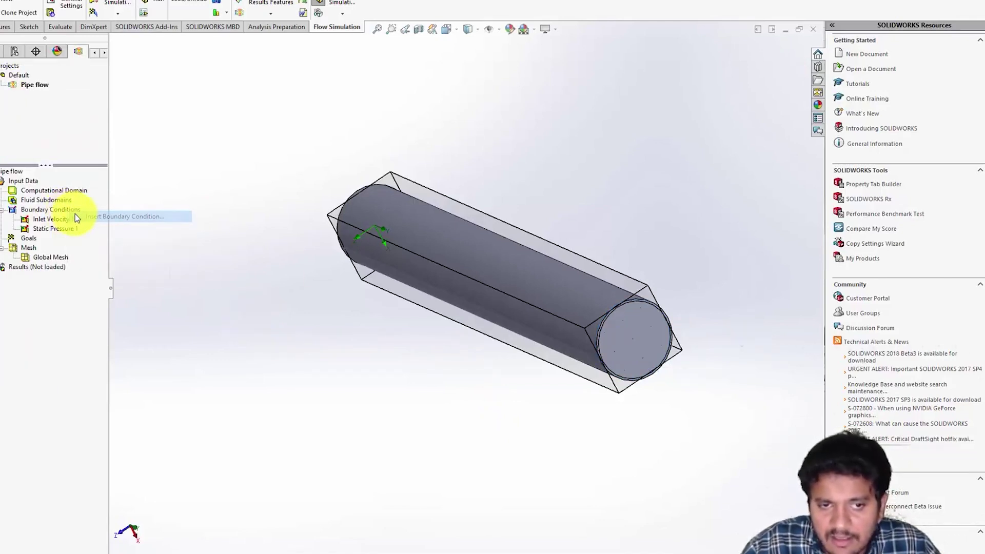
right_click(463, 248)
left_click(496, 280)
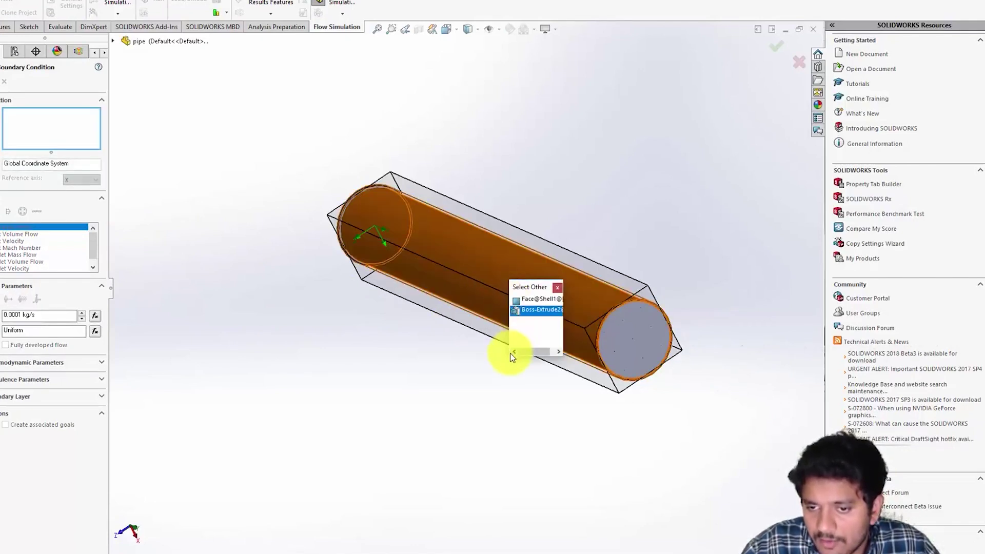
left_click_drag(510, 352, 448, 334)
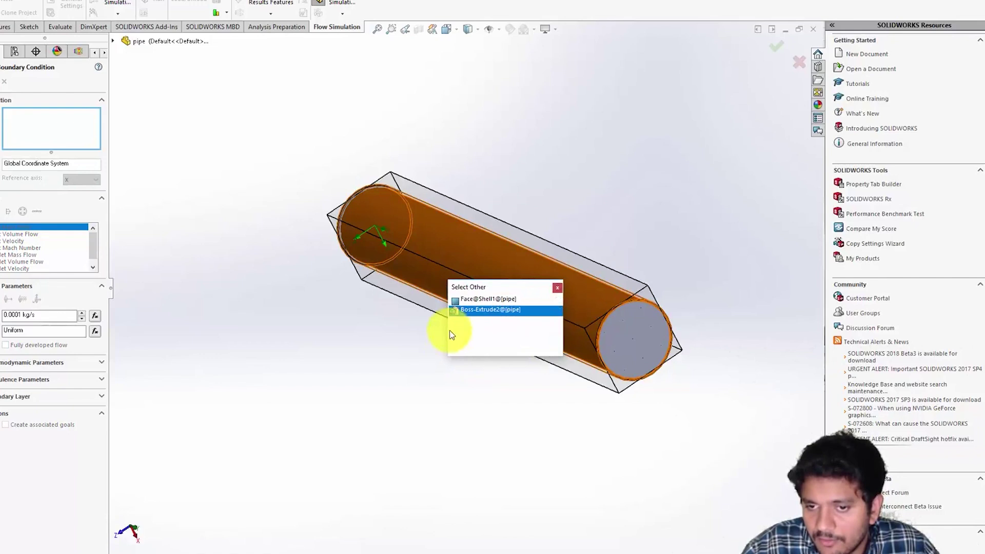
left_click(472, 299)
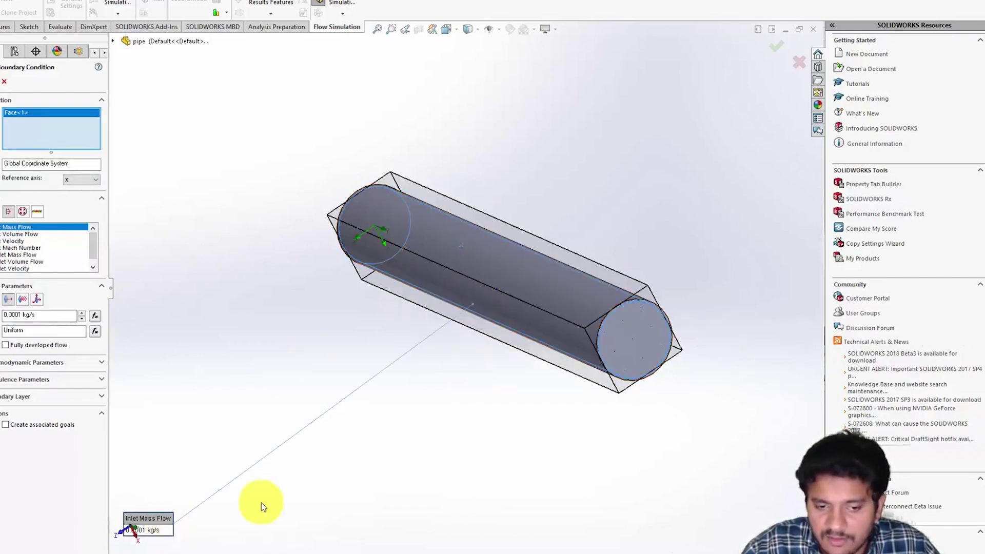
left_click(37, 212)
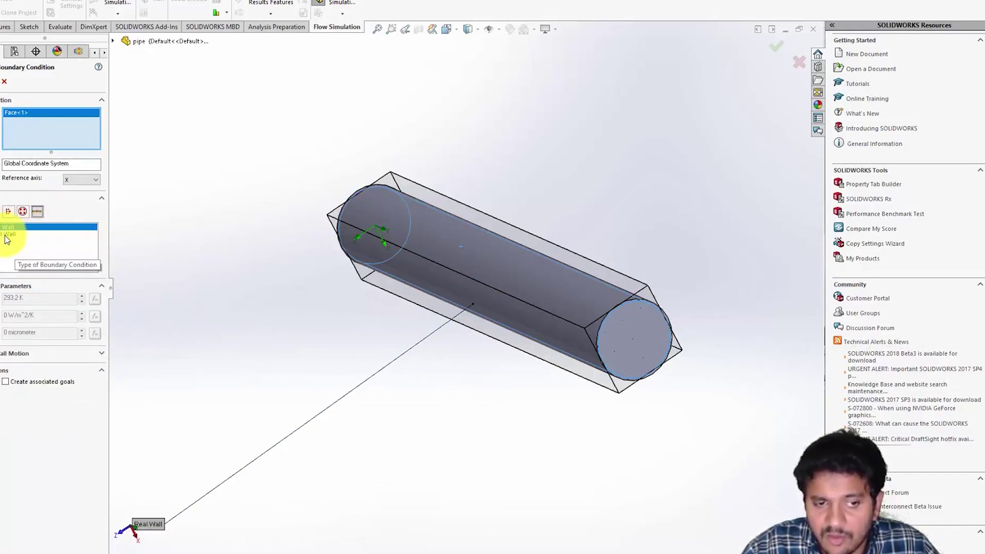
left_click(8, 234)
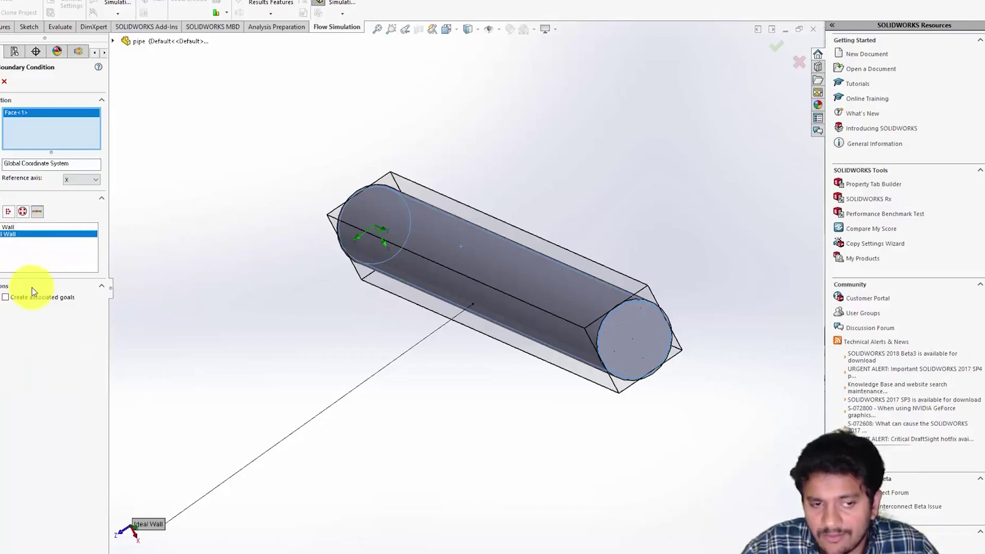
left_click(10, 227)
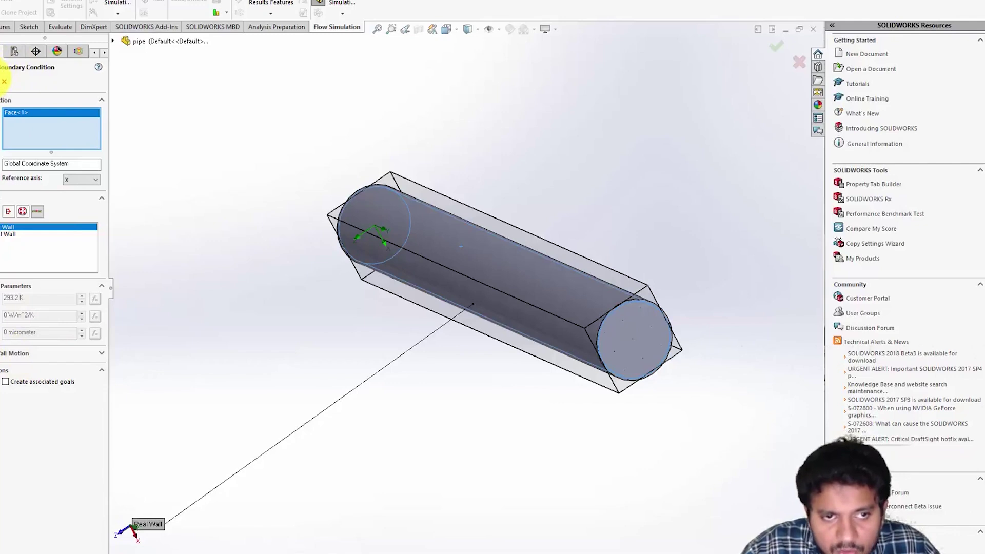
left_click(3, 81)
Show the basic mesh of the project and examine its grid along the pipe and at the LID2 end.
scroll(390, 376, "up", 2)
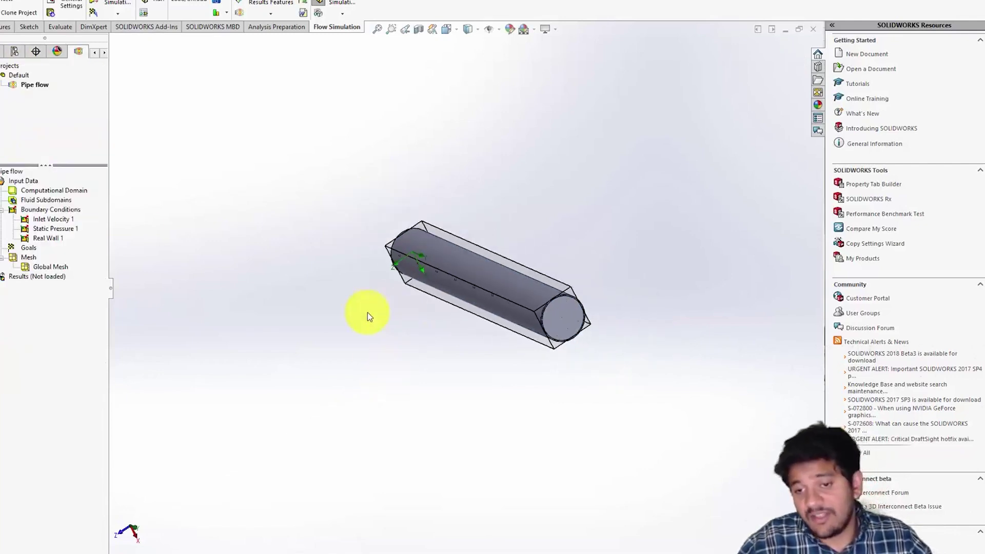
middle_click_drag(367, 312, 540, 419)
scroll(536, 418, "down", 3)
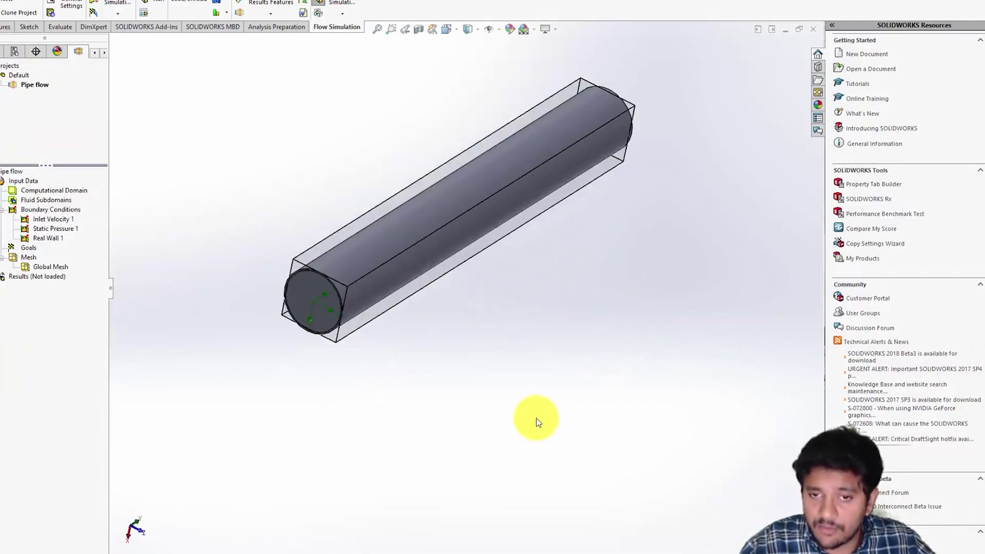
right_click(28, 257)
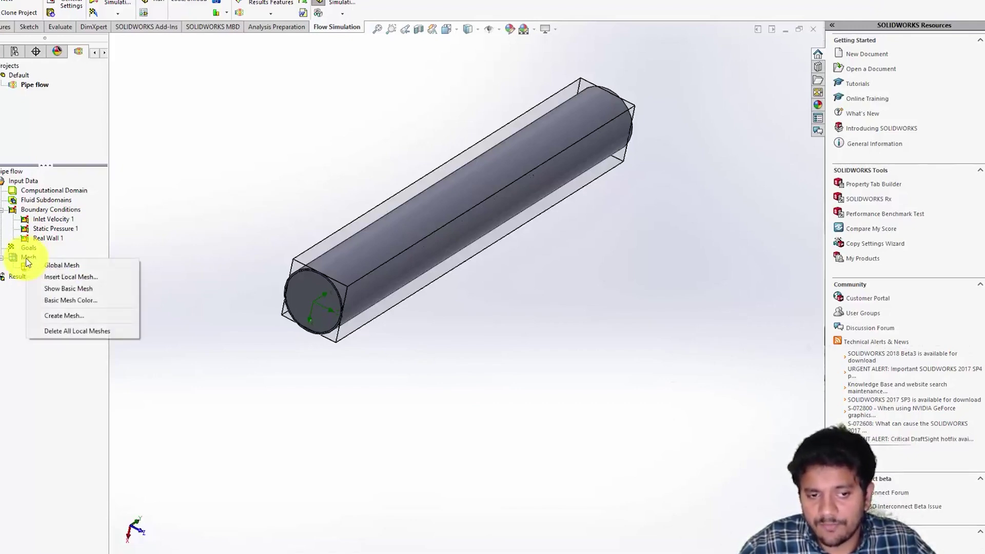
left_click(70, 289)
mouse_move(523, 323)
middle_mouse_down()
mouse_move(483, 275)
mouse_move(477, 241)
mouse_move(519, 309)
middle_mouse_up()
scroll(519, 310, "down", 3)
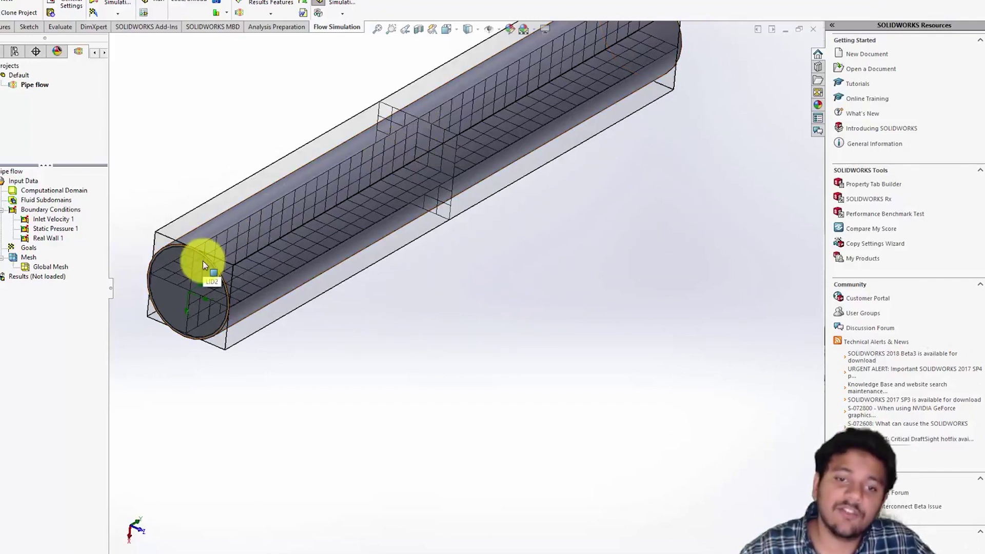
scroll(539, 246, "up", 5)
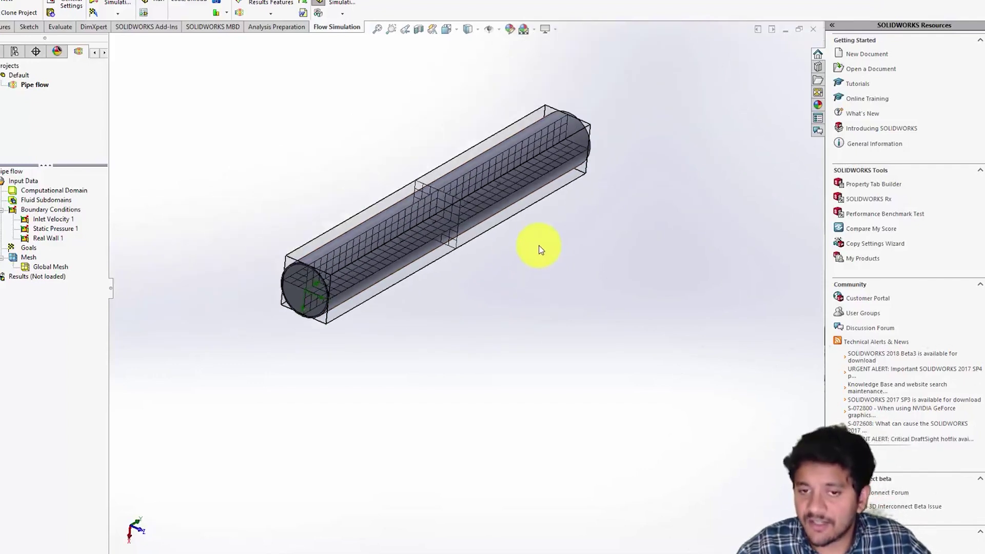
middle_click_drag(552, 247, 558, 252, "ctrl")
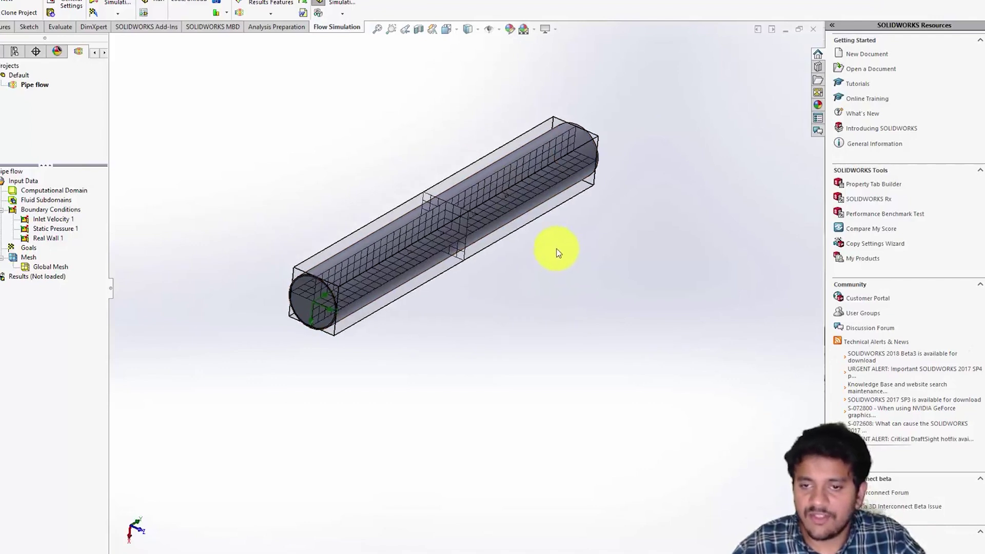
Preview the automatic global mesh at level 7, then accept it at level 3 with advanced channel refinement enabled.
scroll(556, 250, "down", 4)
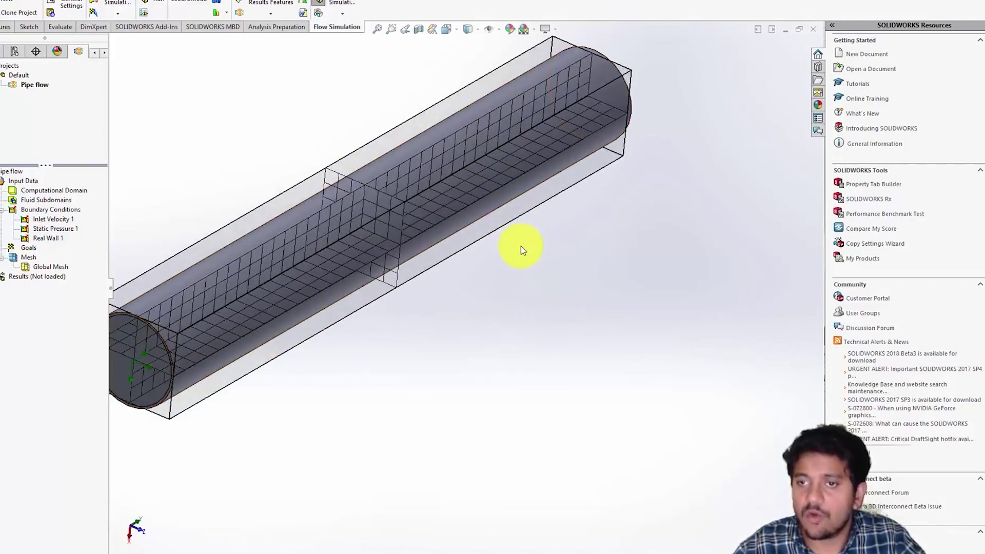
scroll(523, 315, "up", 3)
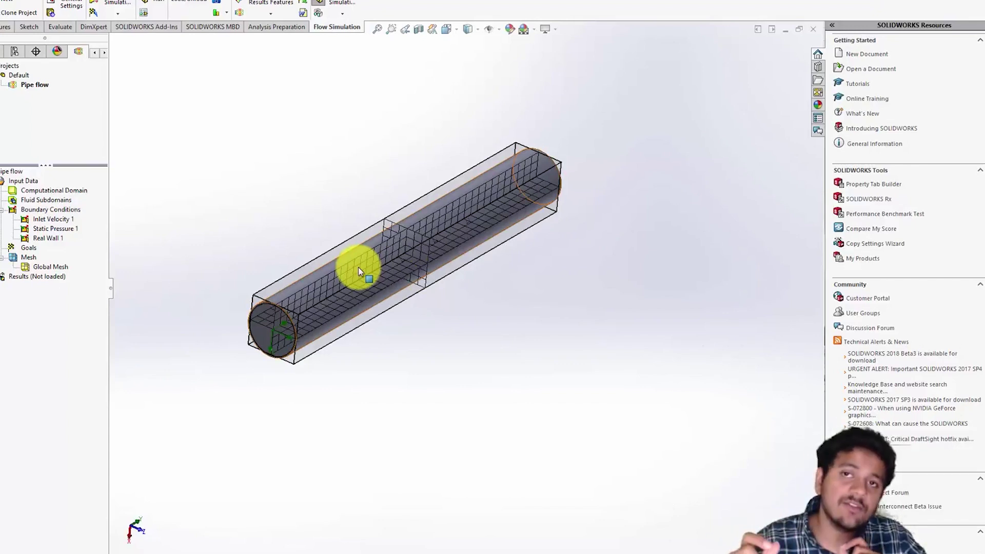
right_click(22, 259)
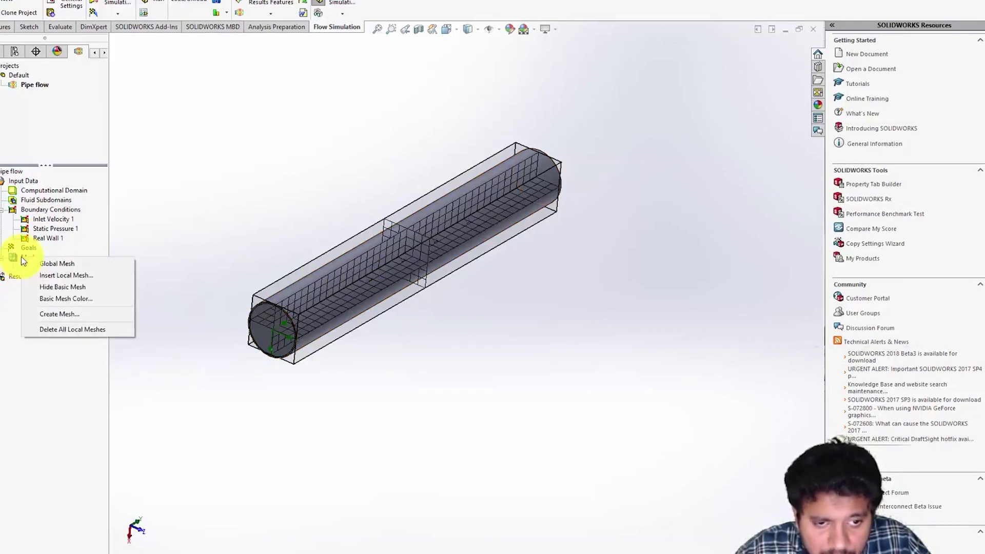
left_click(11, 319)
right_click(50, 266)
left_click(66, 271)
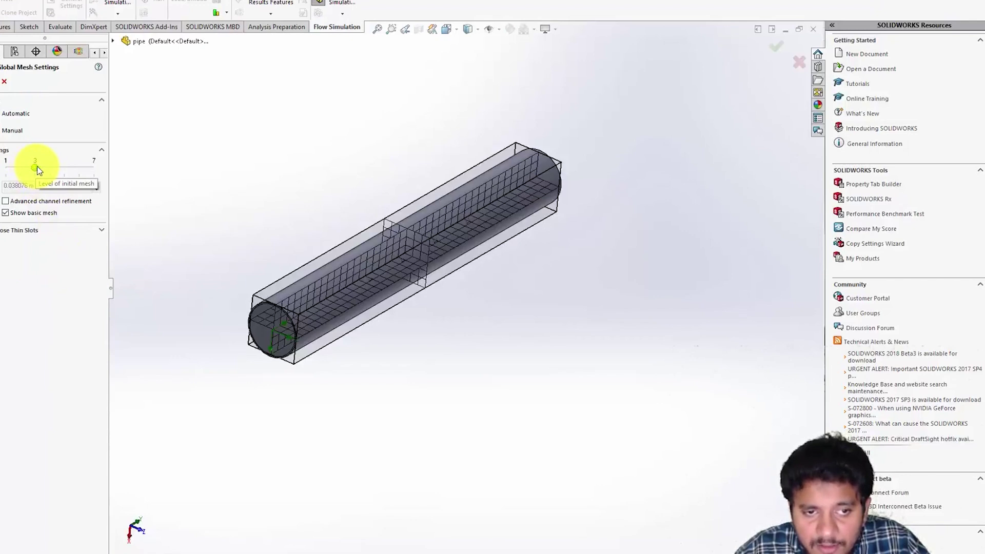
left_click_drag(45, 166, 94, 165)
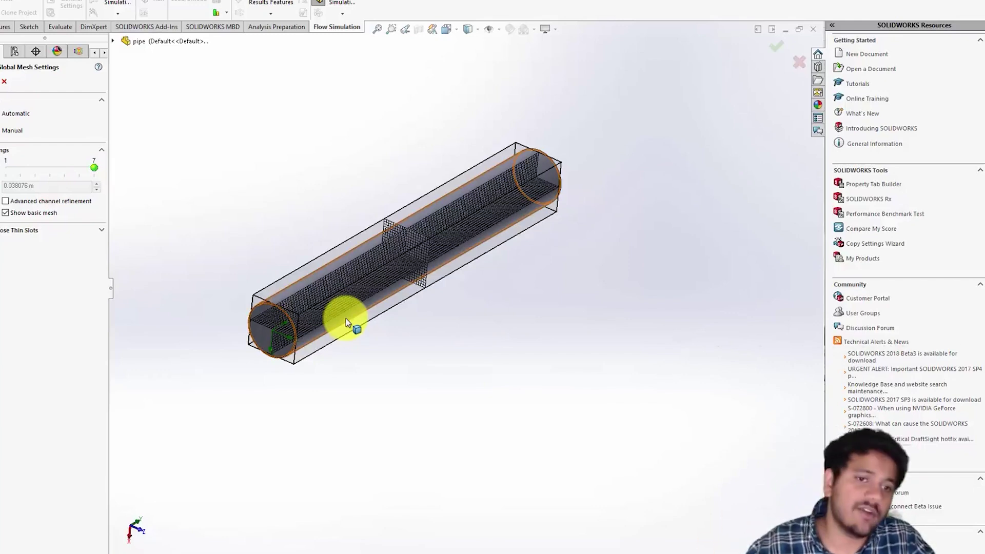
left_click_drag(93, 167, 29, 169)
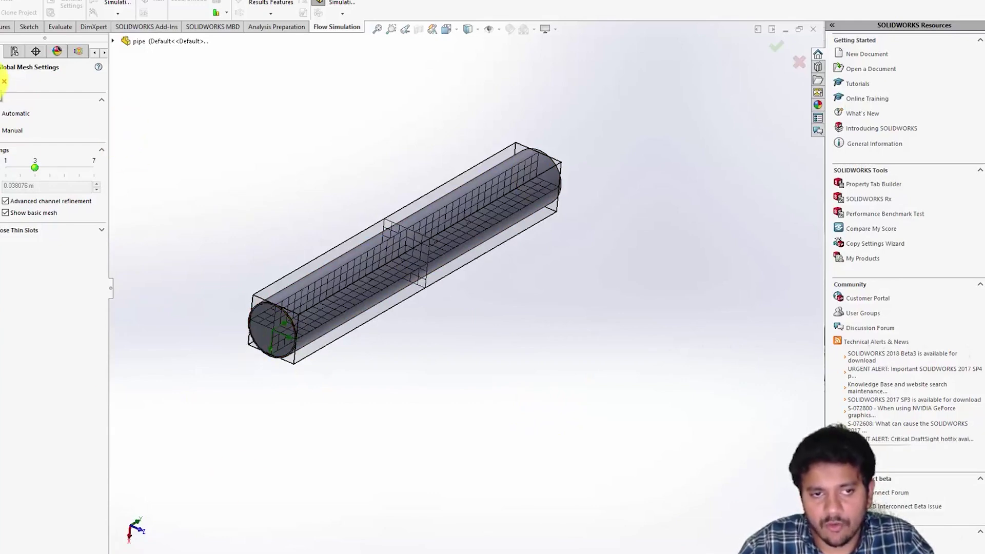
left_click(4, 81)
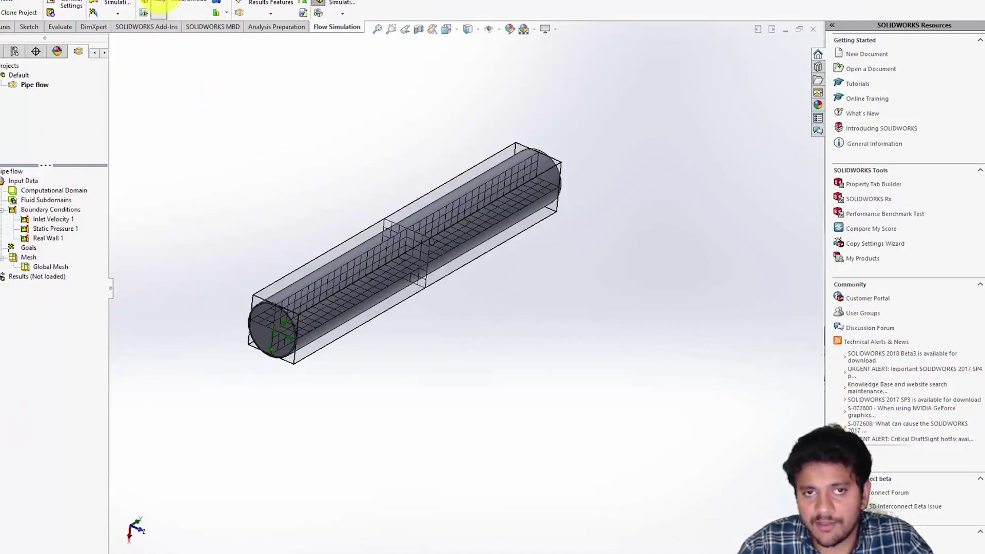
Run a new calculation on this computer using all CPUs with results loaded, and close the finished solver window.
left_click(159, 4)
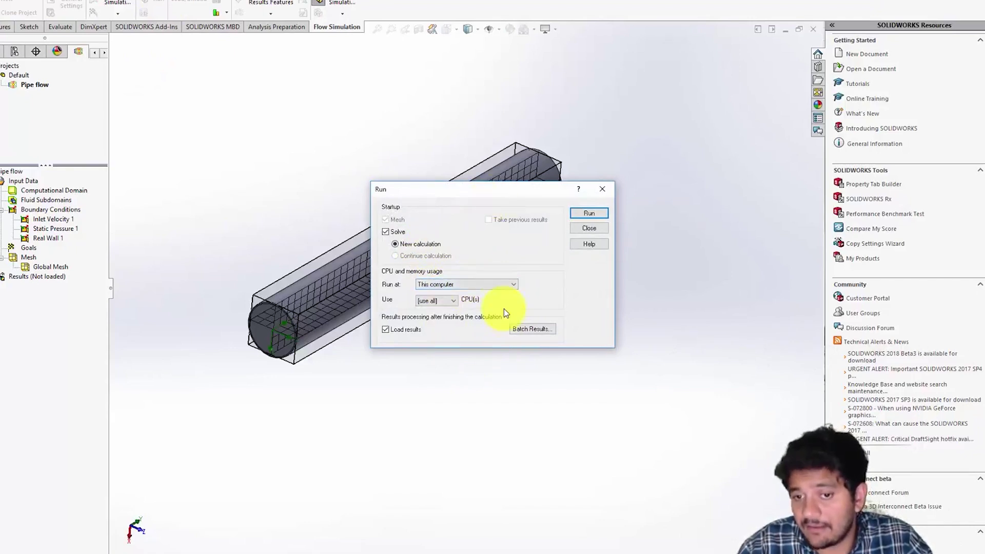
left_click(425, 285)
left_click(426, 284)
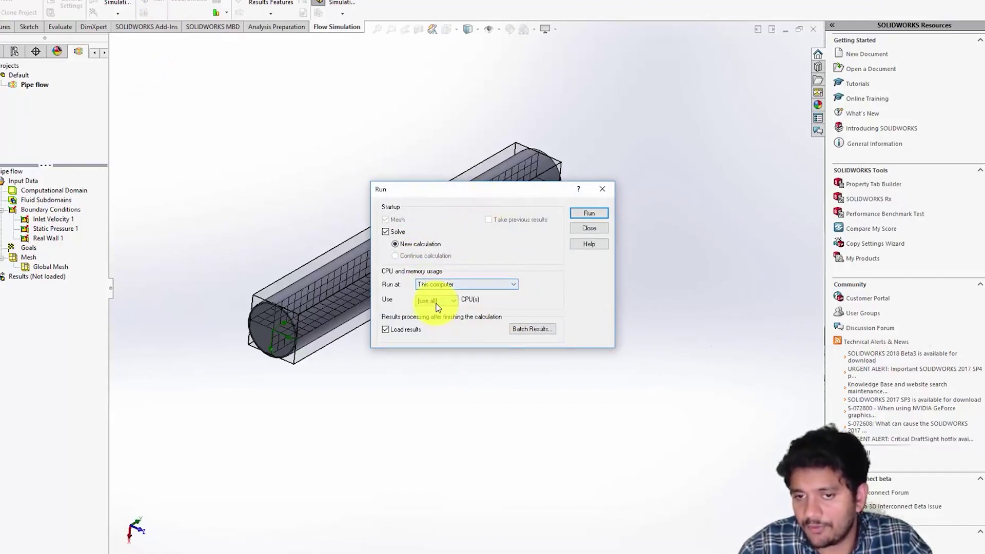
left_click(438, 302)
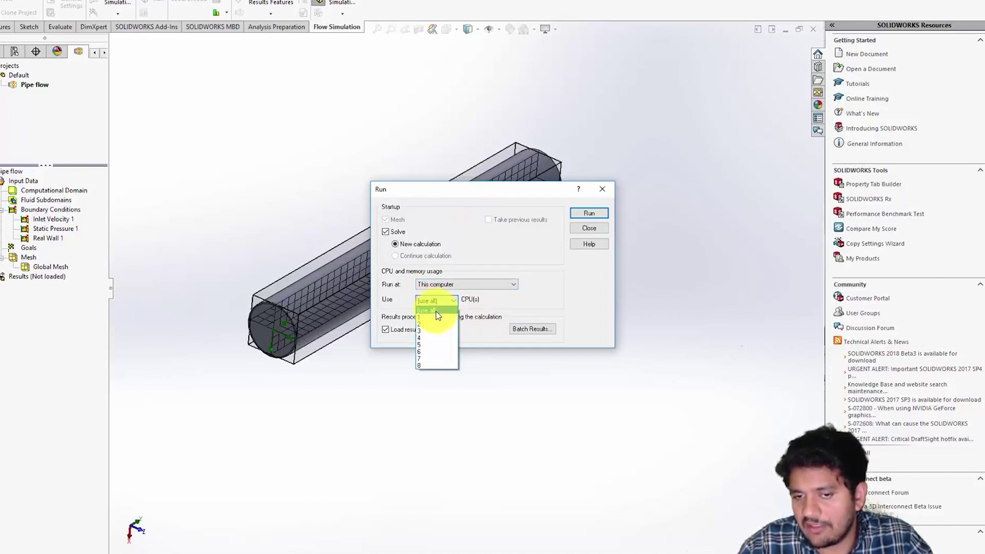
left_click(435, 311)
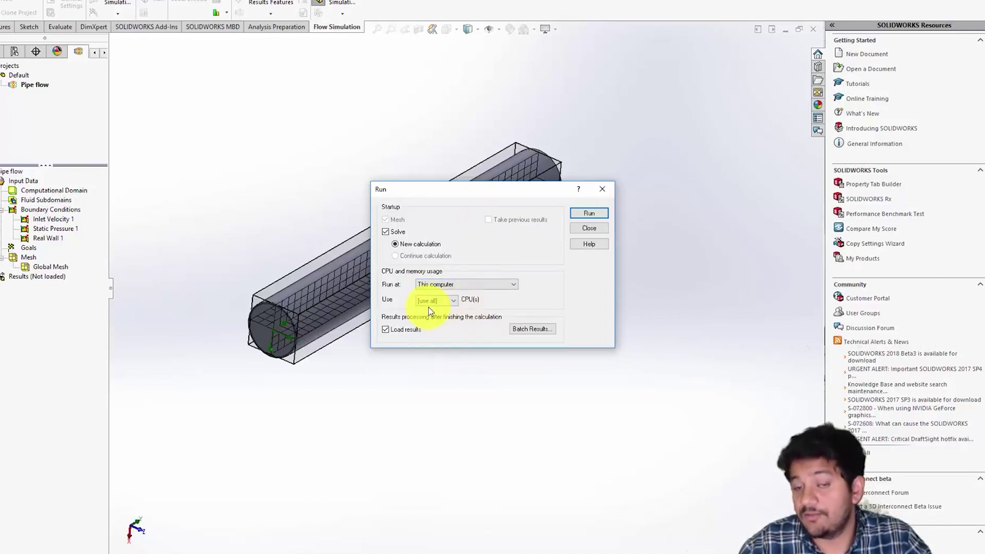
left_click(440, 298)
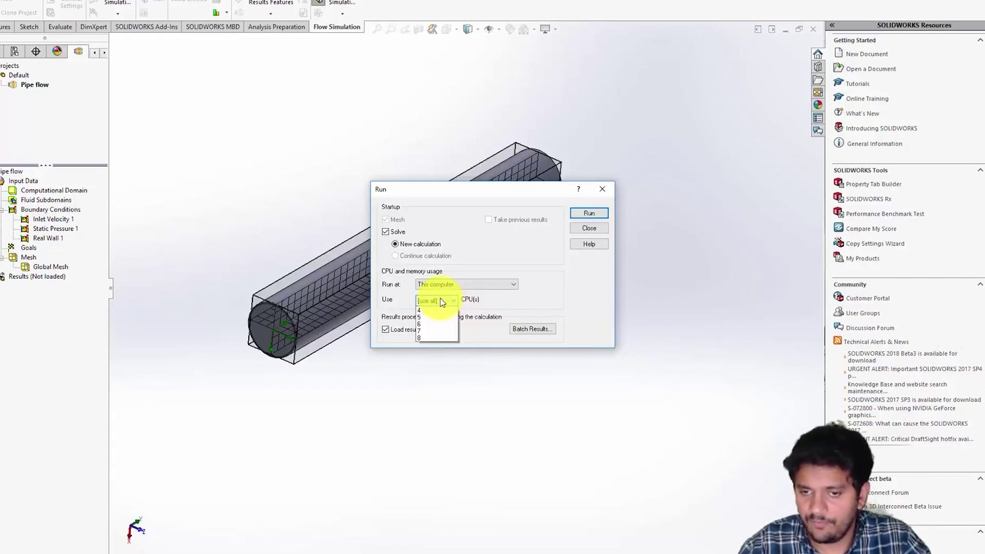
left_click(443, 317)
left_click(435, 300)
left_click(430, 310)
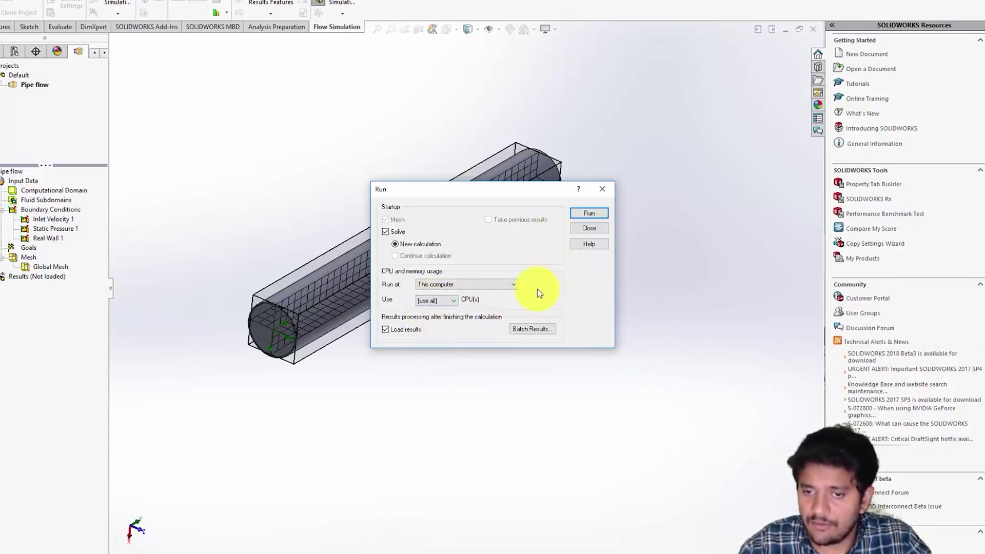
left_click(583, 213)
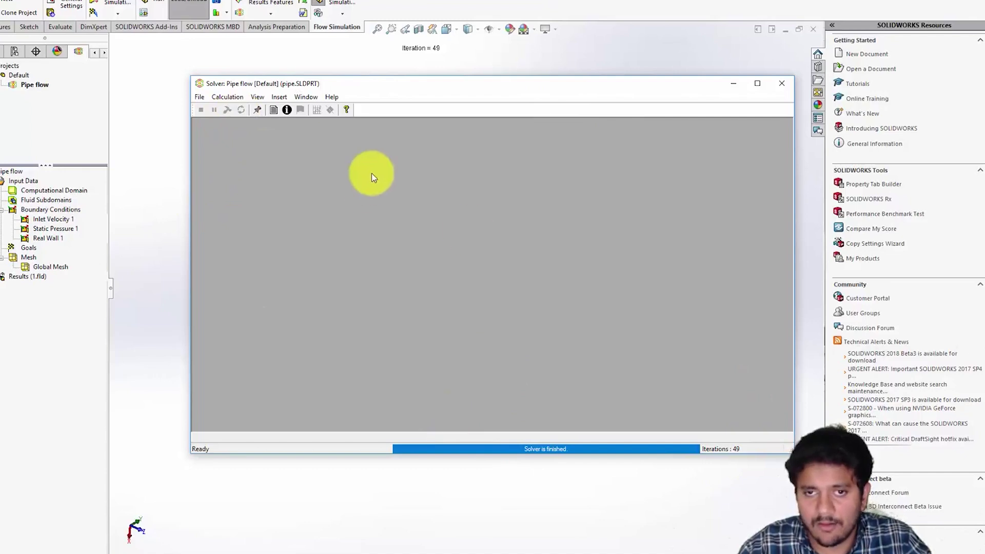
left_click(782, 84)
Hide the computational domain box around the pipe.
middle_click_drag(615, 373, 593, 367)
scroll(470, 369, "down", 5)
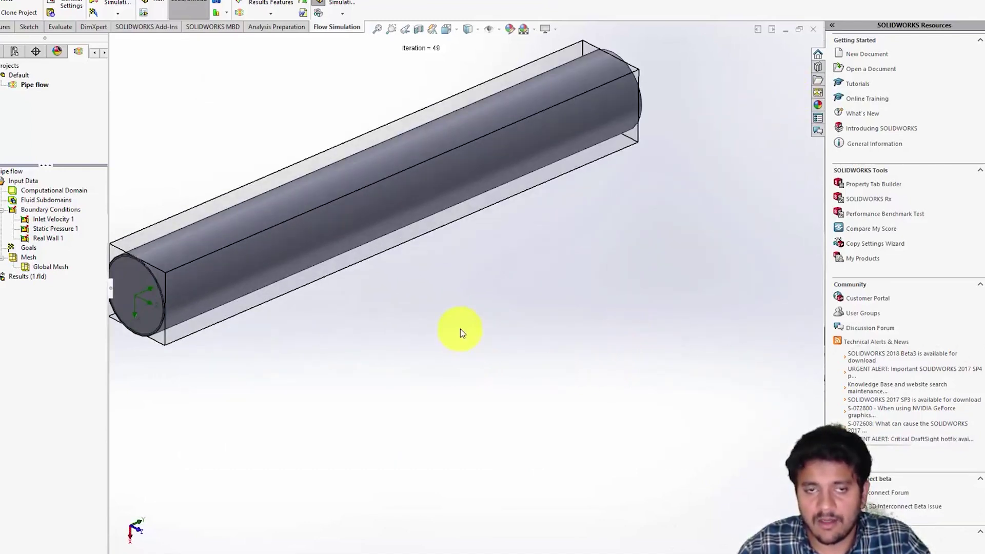
middle_click_drag(461, 330, 543, 390, "ctrl")
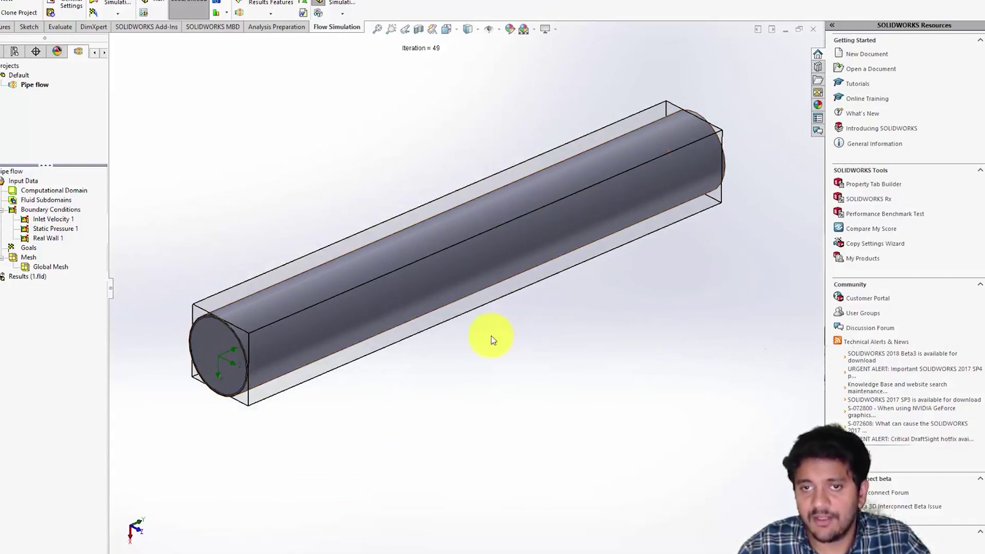
right_click(71, 195)
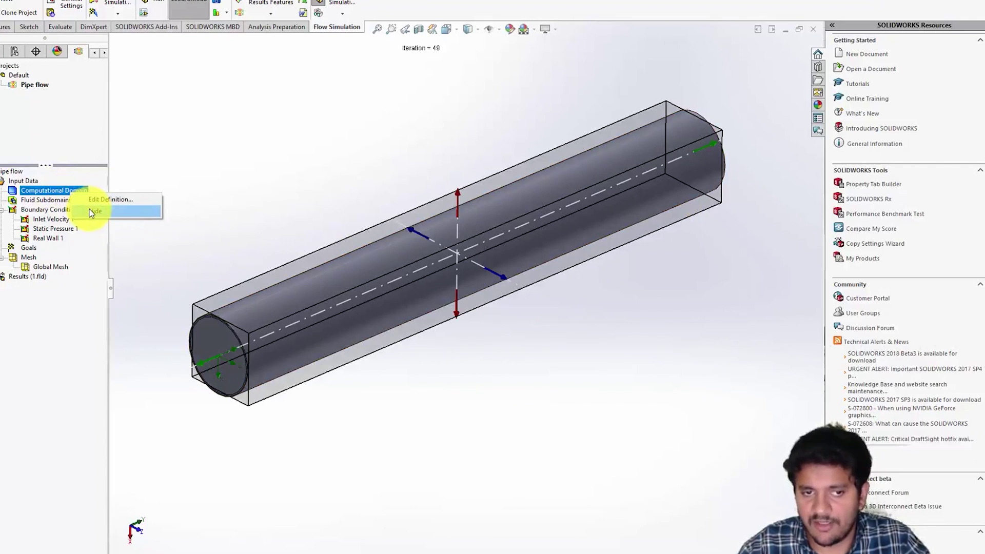
left_click(89, 210)
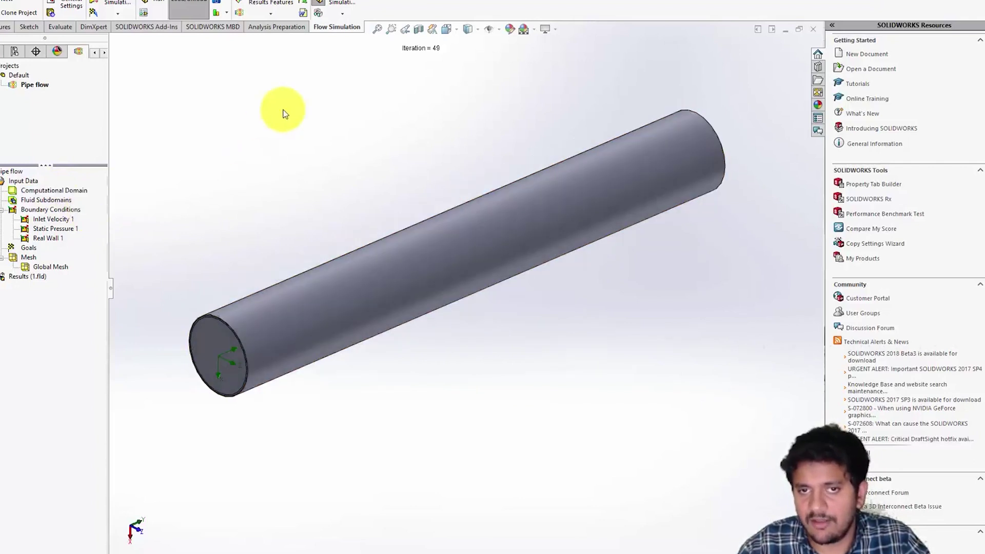
Set the model transparency to 0.50 so the inside of the pipe can be seen.
left_click(344, 9)
left_click(363, 91)
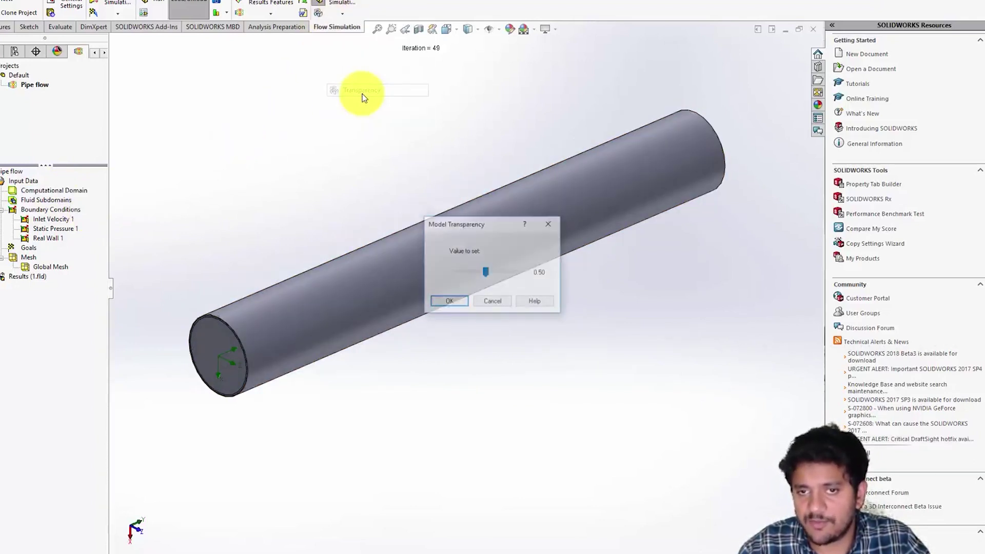
left_click(450, 300)
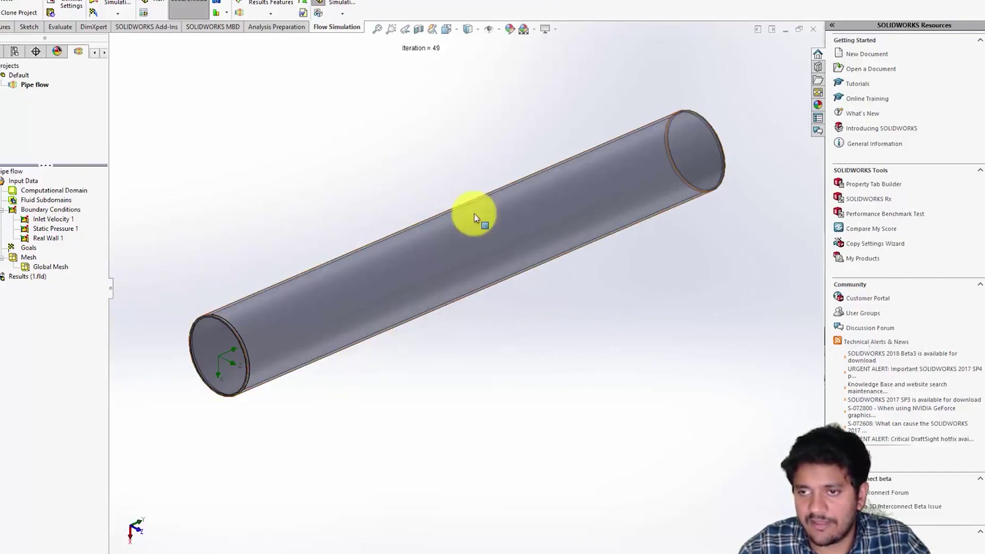
scroll(330, 378, "up", 1)
scroll(331, 367, "down", 1)
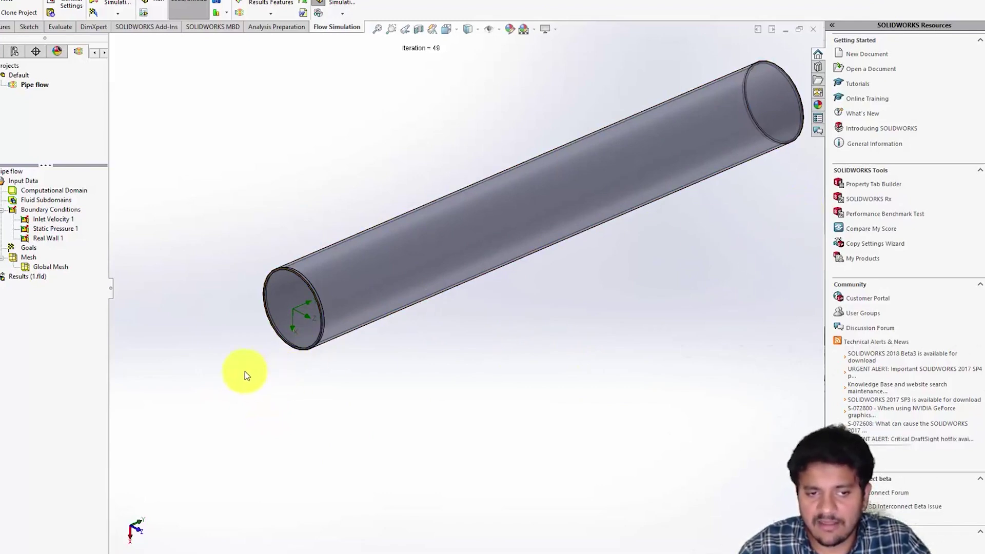
Create a cut plot on the XY plane at 0 m offset showing Velocity contours with 10 levels and the mesh.
left_click(2, 276)
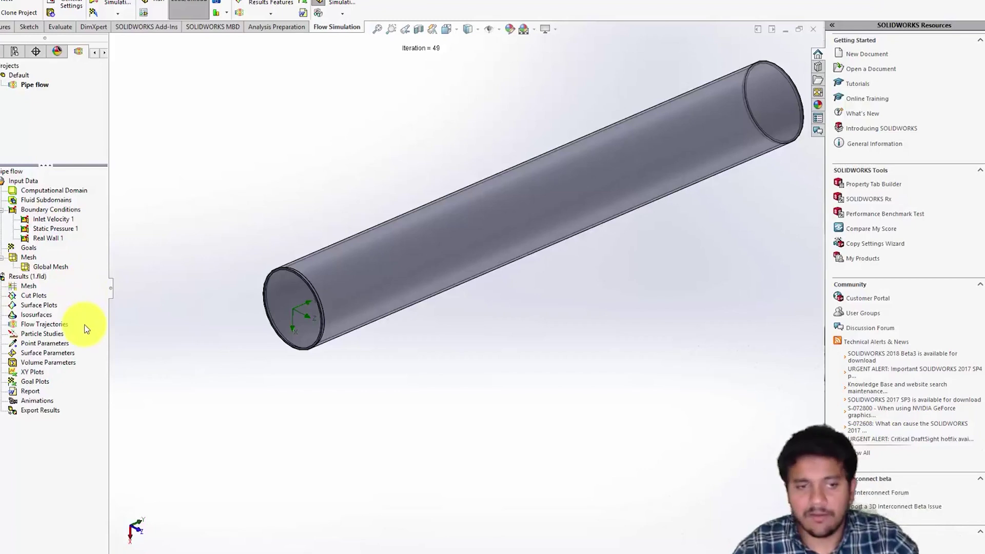
left_click(45, 301)
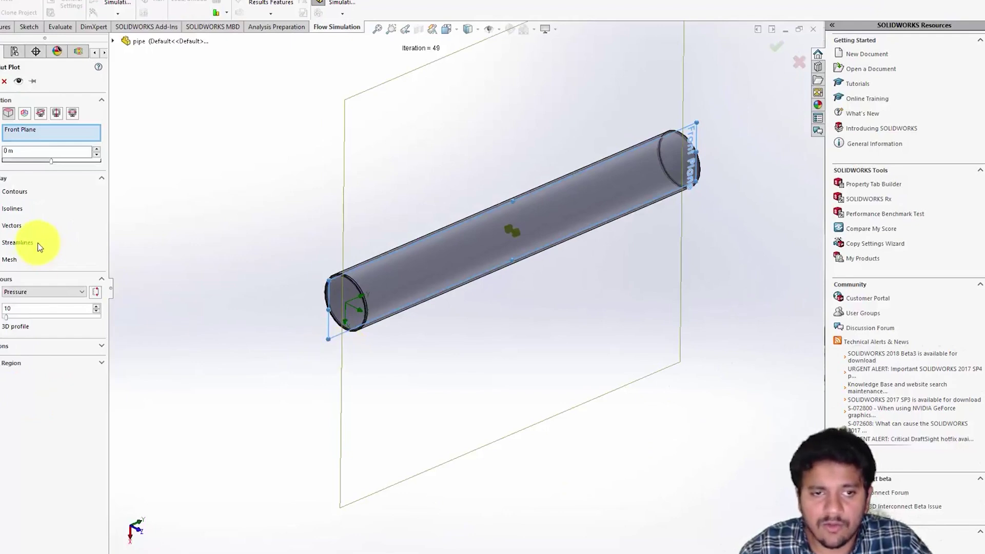
left_click(25, 118)
middle_click_drag(275, 313, 545, 140)
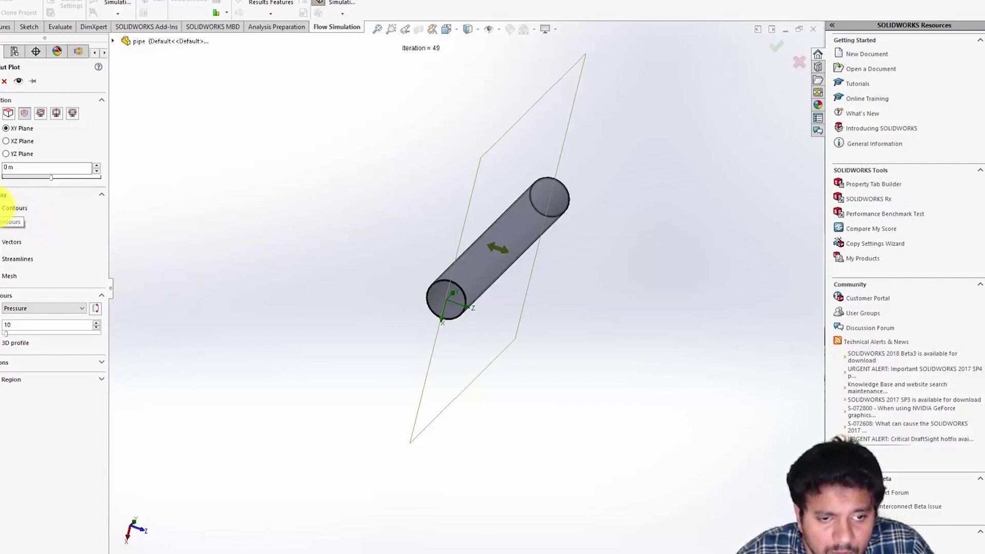
left_click(46, 309)
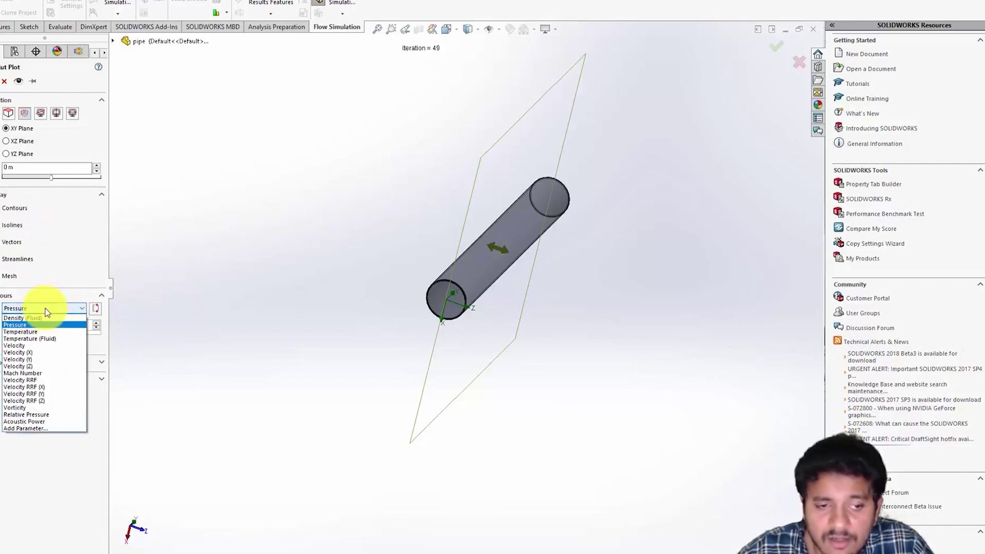
left_click(37, 345)
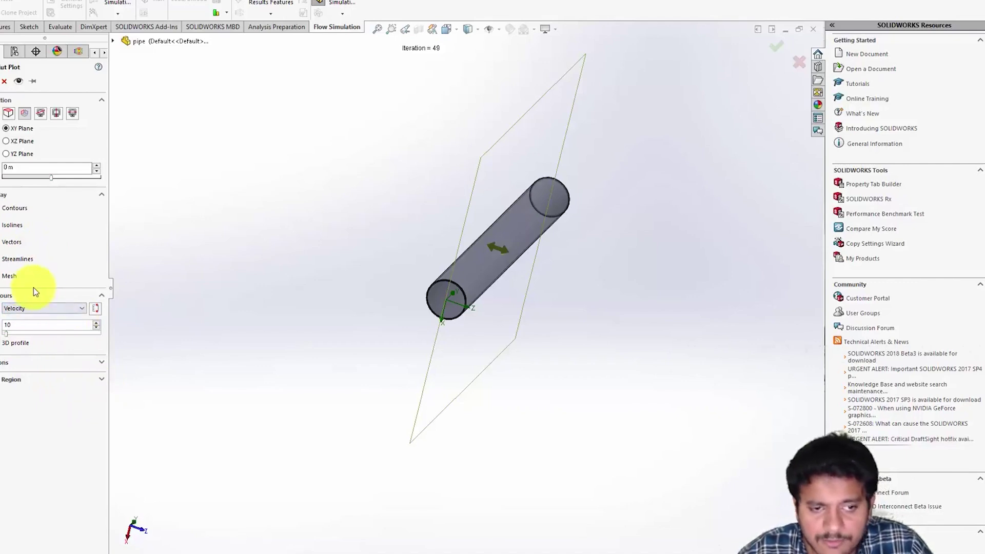
left_click(86, 278)
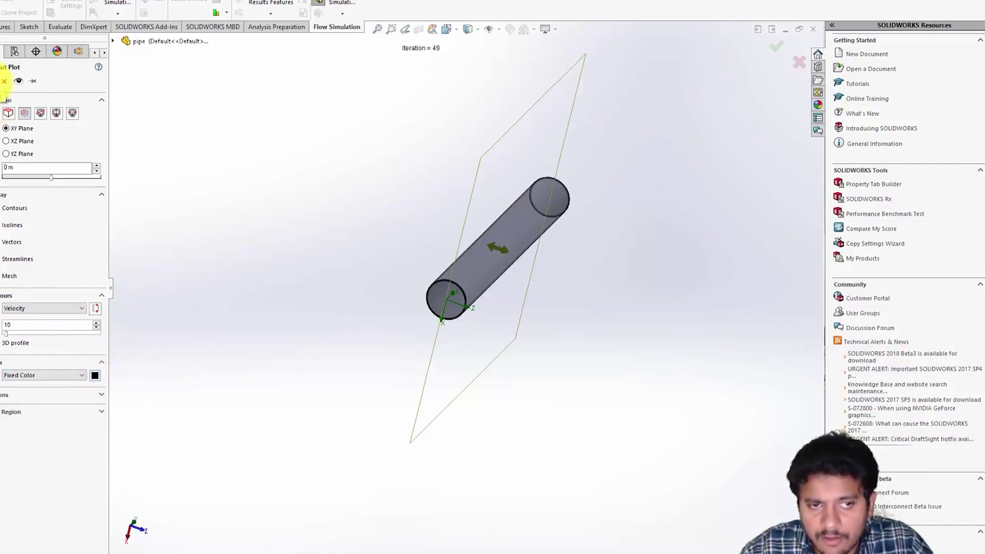
left_click(4, 81)
Examine the velocity contours and mesh cells of the cut plot along the pipe, including a view normal to the cut plane.
middle_click_drag(495, 392, 462, 329)
scroll(534, 278, "down", 3)
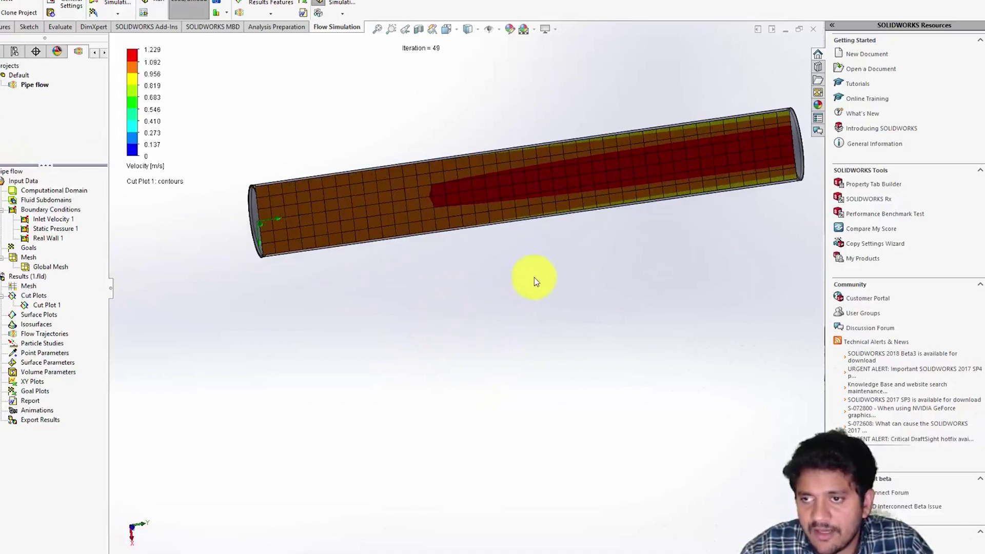
middle_click_drag(572, 258, 449, 417)
scroll(442, 355, "up", 2)
scroll(436, 352, "down", 2)
scroll(472, 369, "down", 2)
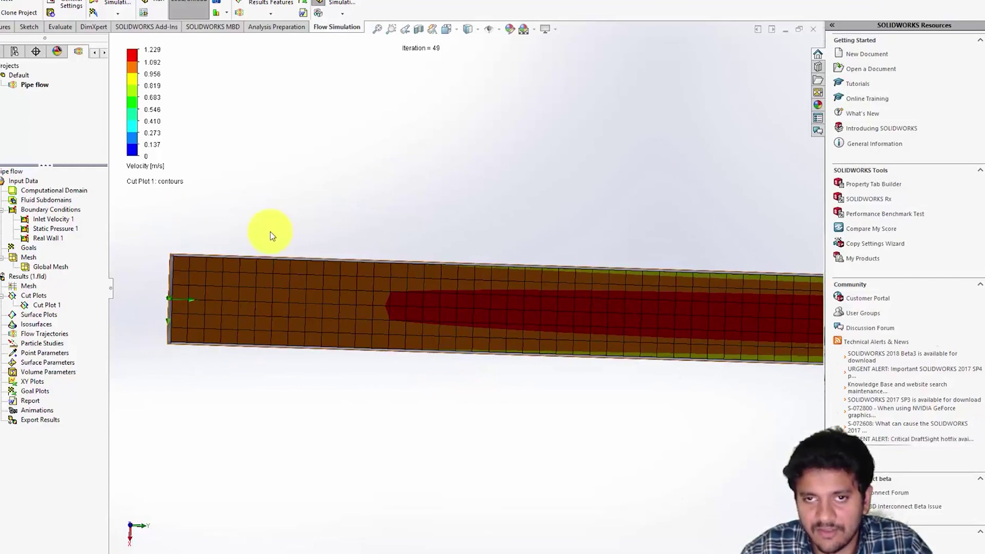
left_click(446, 29)
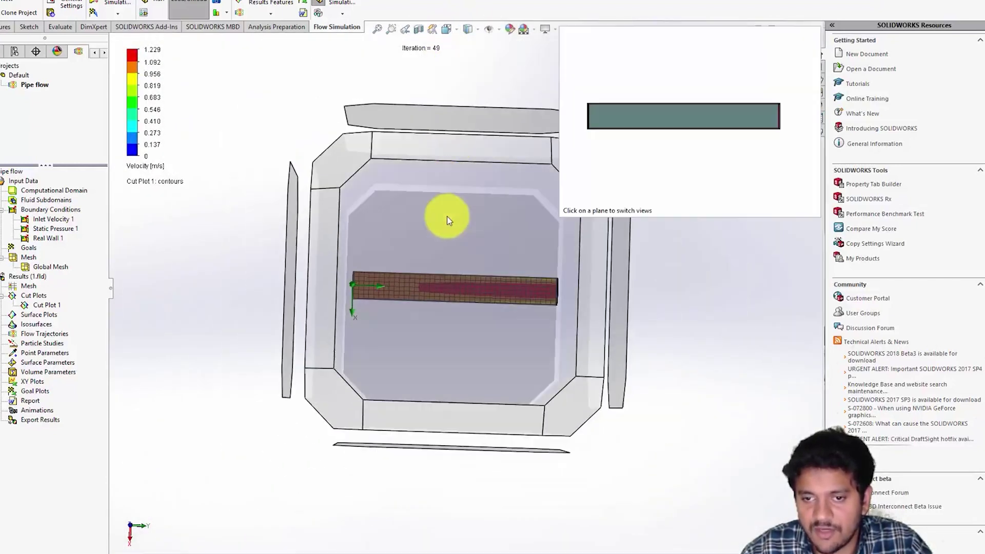
left_click(444, 254)
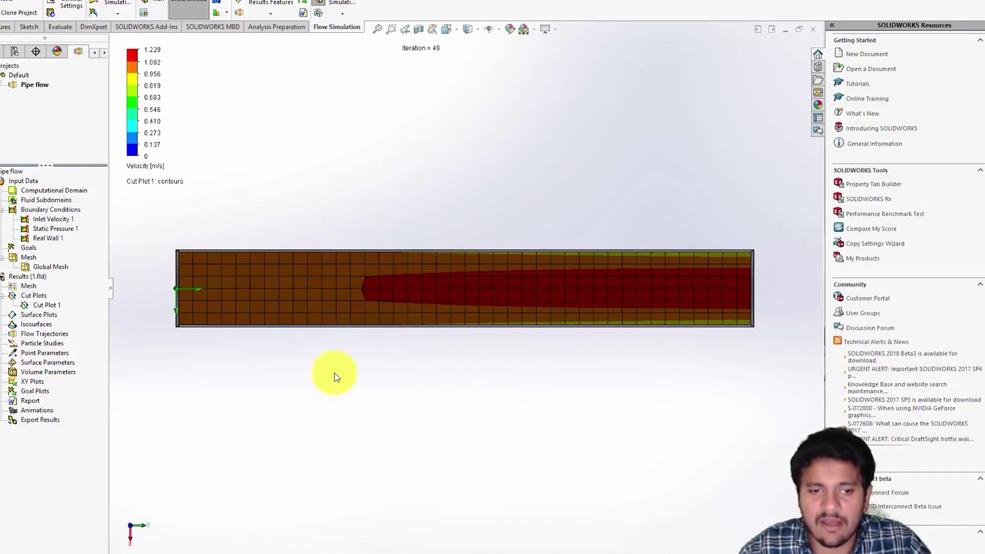
middle_click_drag(441, 411, 281, 340)
Refine the global mesh to level 5, keeping advanced channel refinement enabled.
right_click(29, 259)
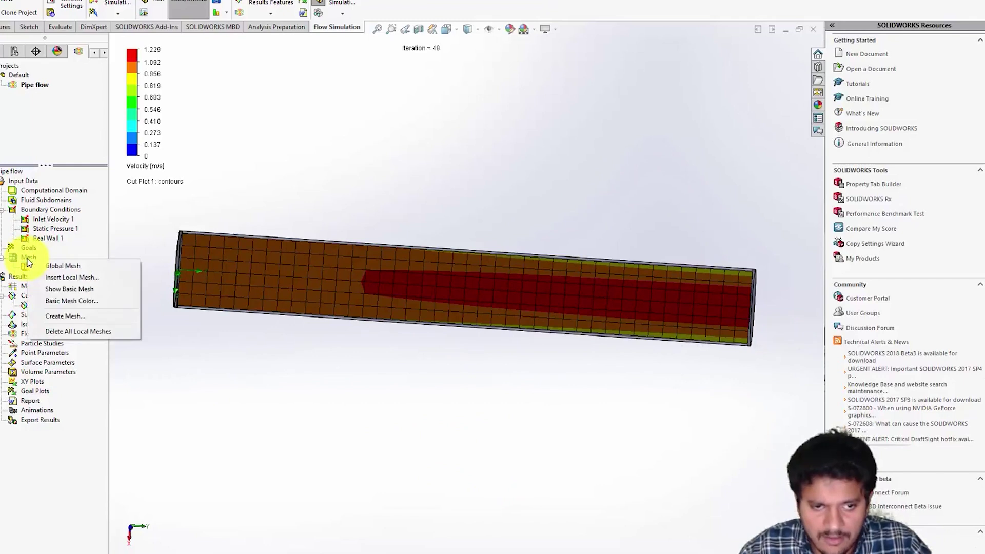
left_click(144, 245)
right_click(51, 267)
left_click(72, 274)
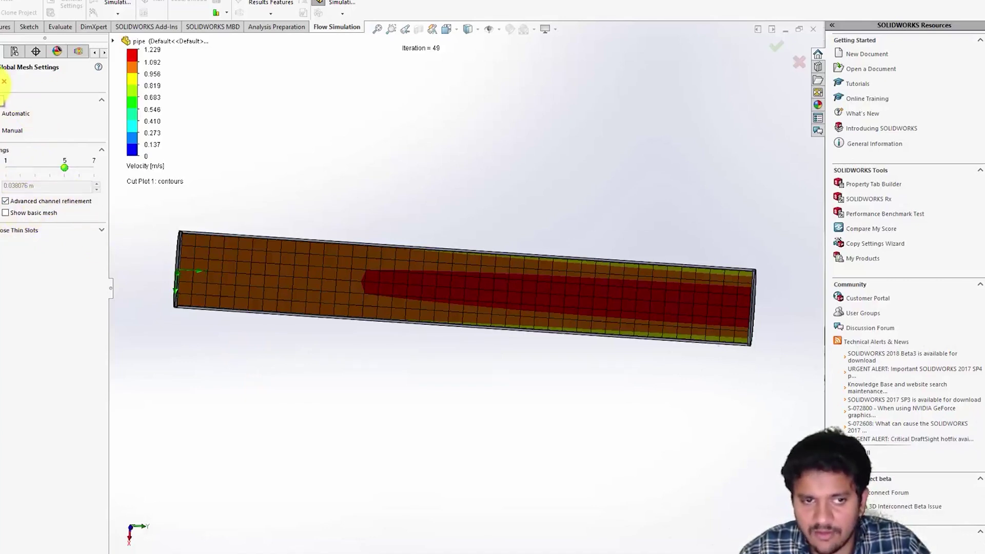
left_click(4, 81)
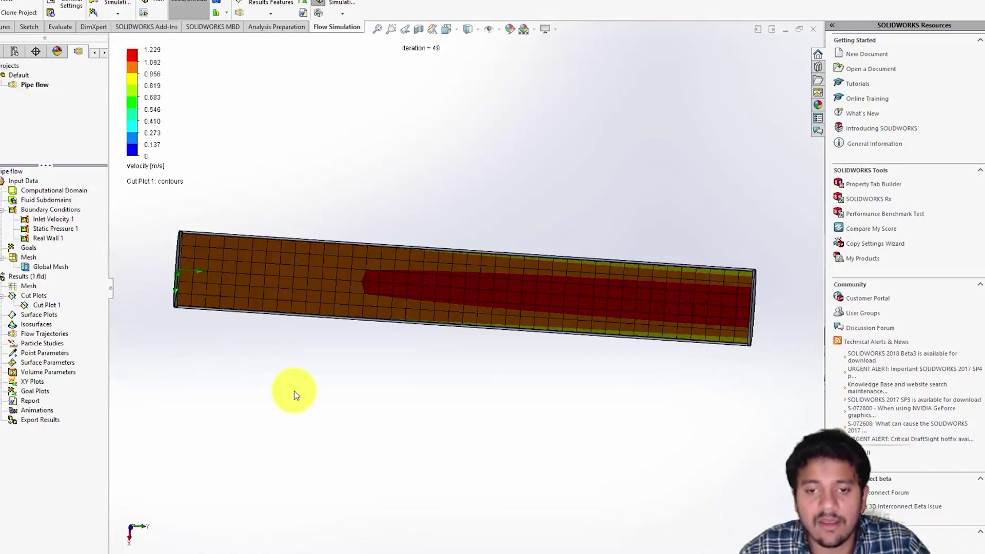
Run a new calculation on this computer without previous results, and check the solver information before closing the solver.
left_click(161, 2)
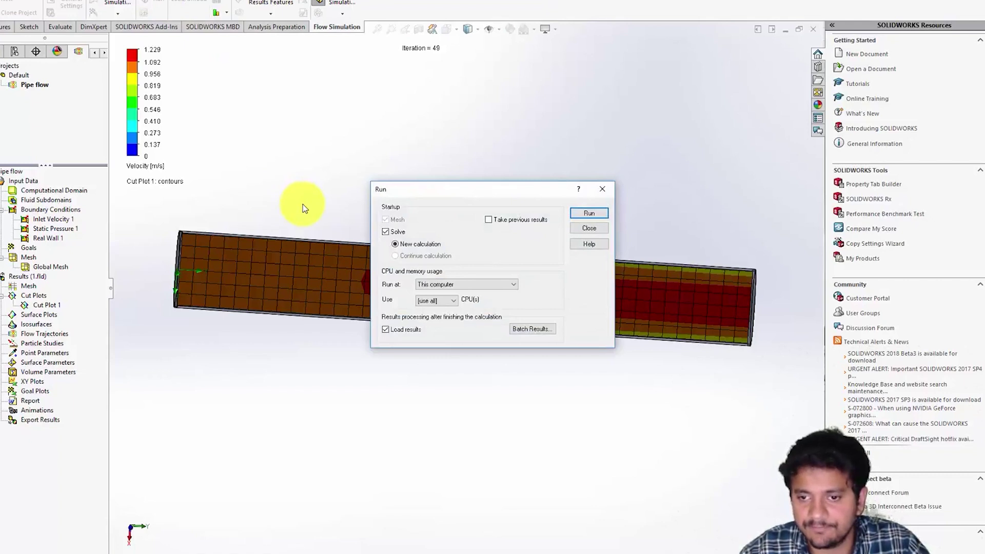
left_click(601, 214)
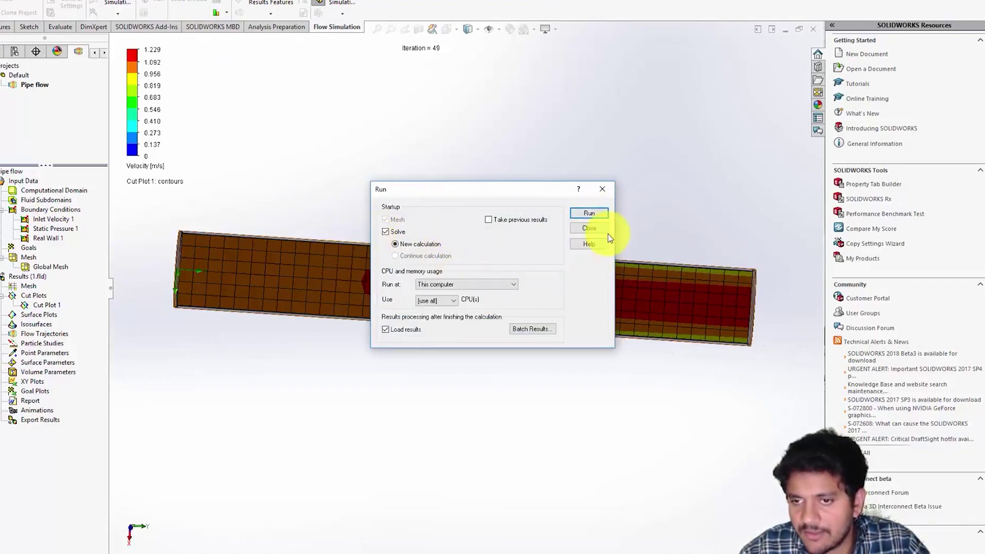
left_click(597, 212)
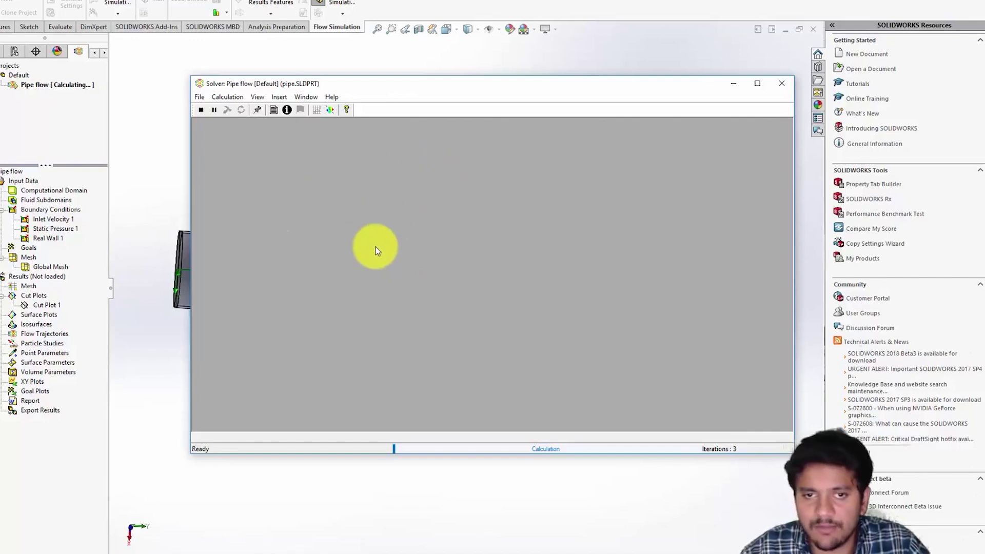
left_click(287, 109)
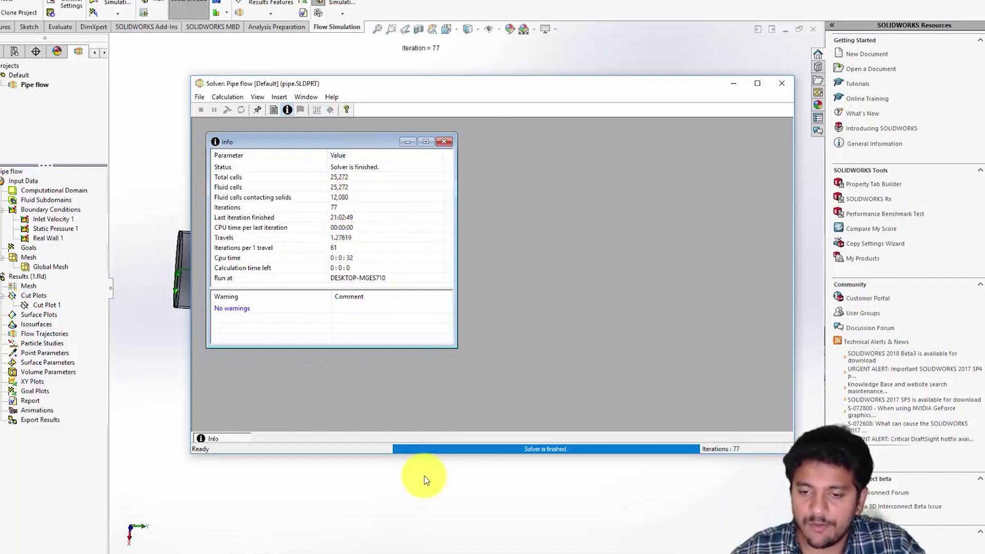
left_click(781, 83)
Show the existing velocity cut plot for the new results and view it normal to the cut plane.
left_click(44, 305)
right_click(44, 307)
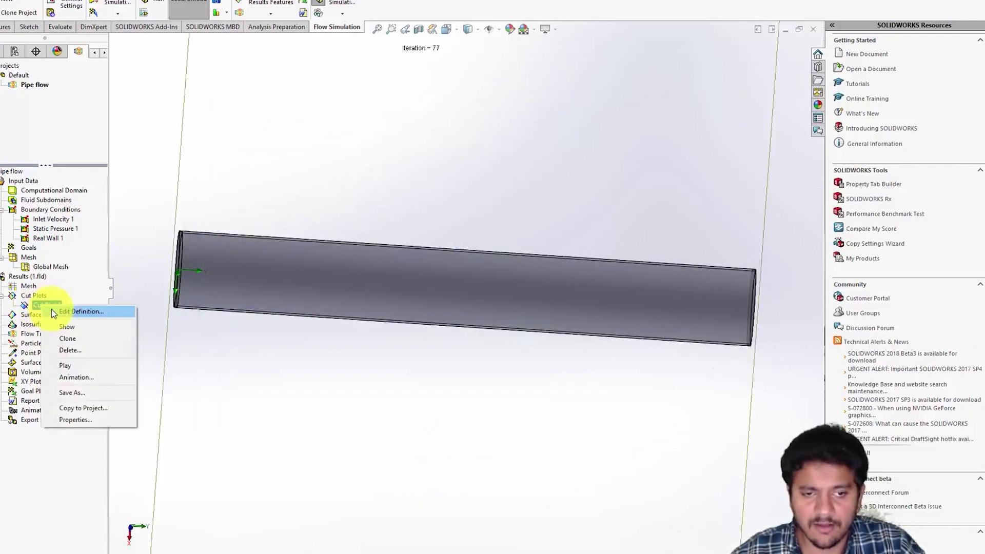
left_click(61, 324)
scroll(405, 364, "down", 2)
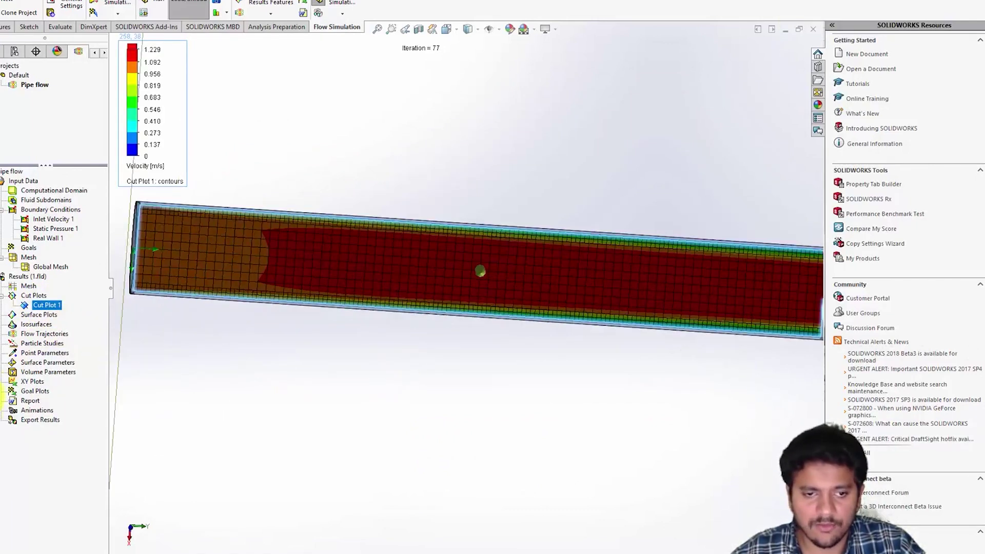
middle_click_drag(391, 385, 389, 363)
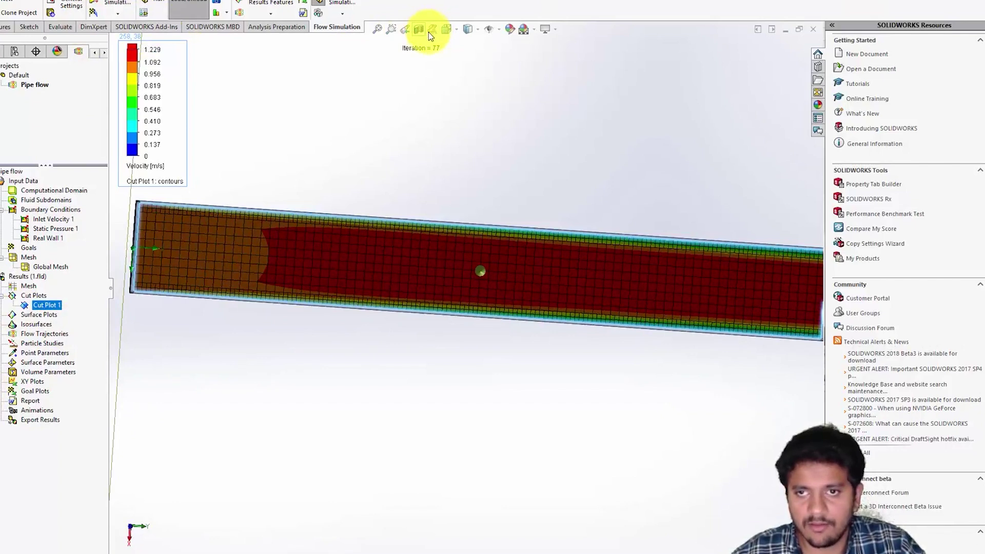
left_click(452, 32)
left_click(434, 237)
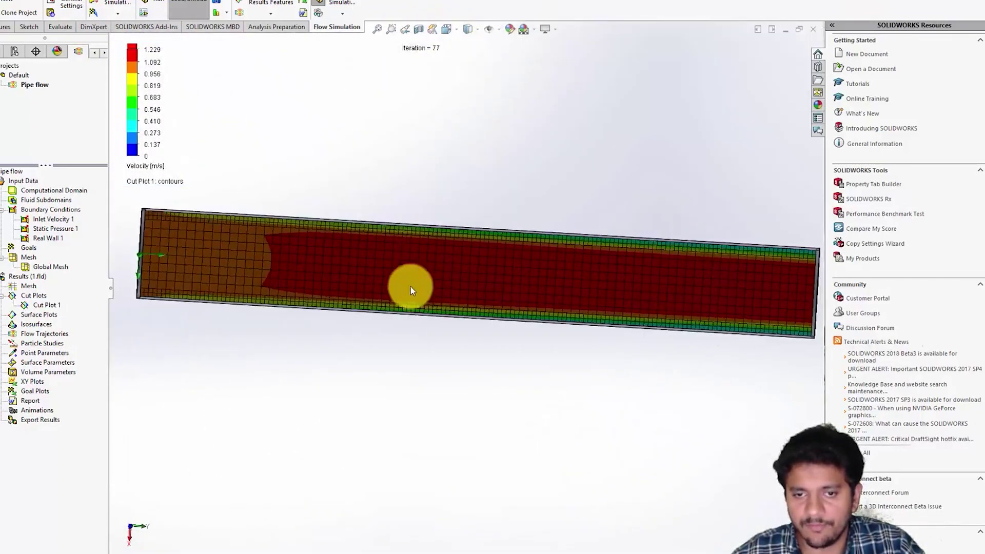
Reset the velocity color bar's maximum to the calculated 1.3148388 m/s and set its number of levels to 15.
right_click(132, 72)
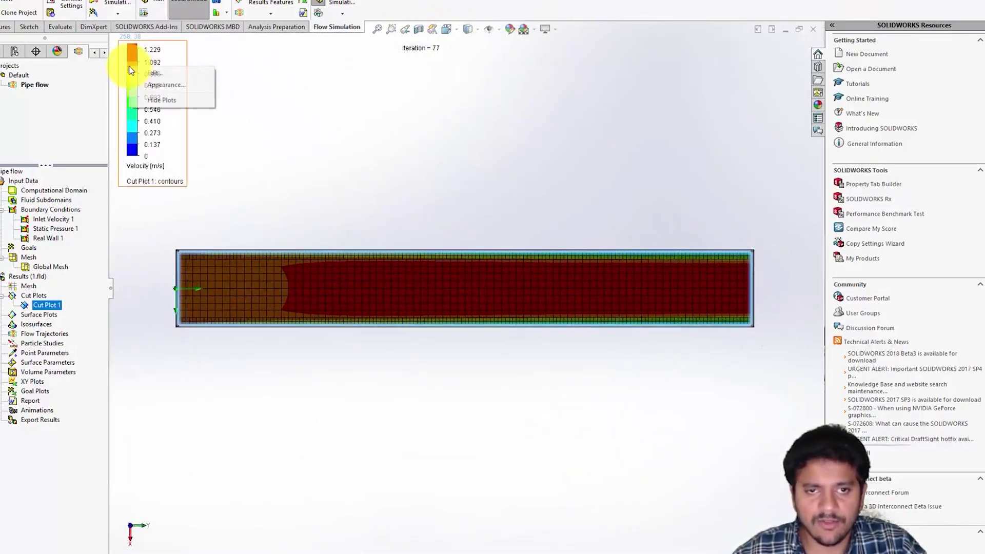
left_click(138, 72)
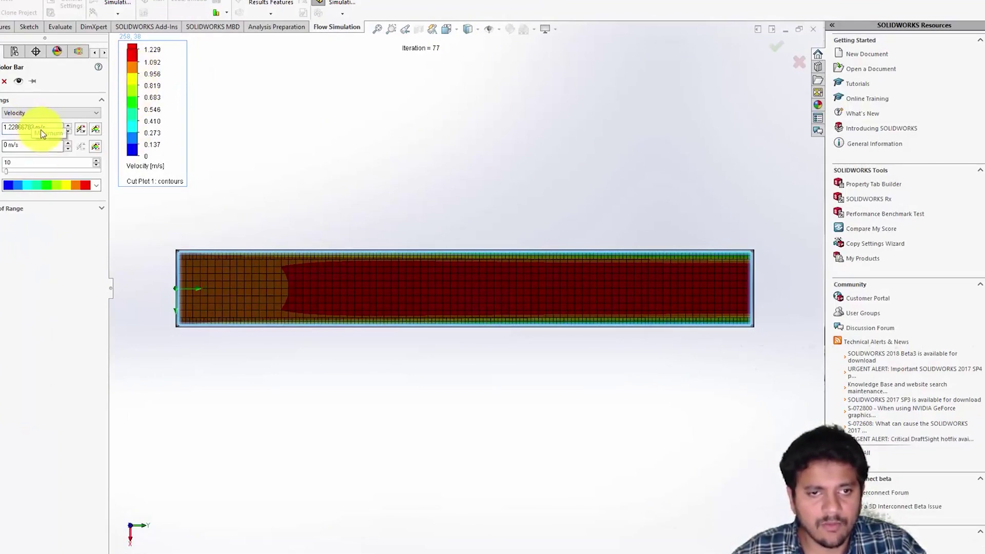
left_click_drag(49, 127, 2, 127)
type("2.5")
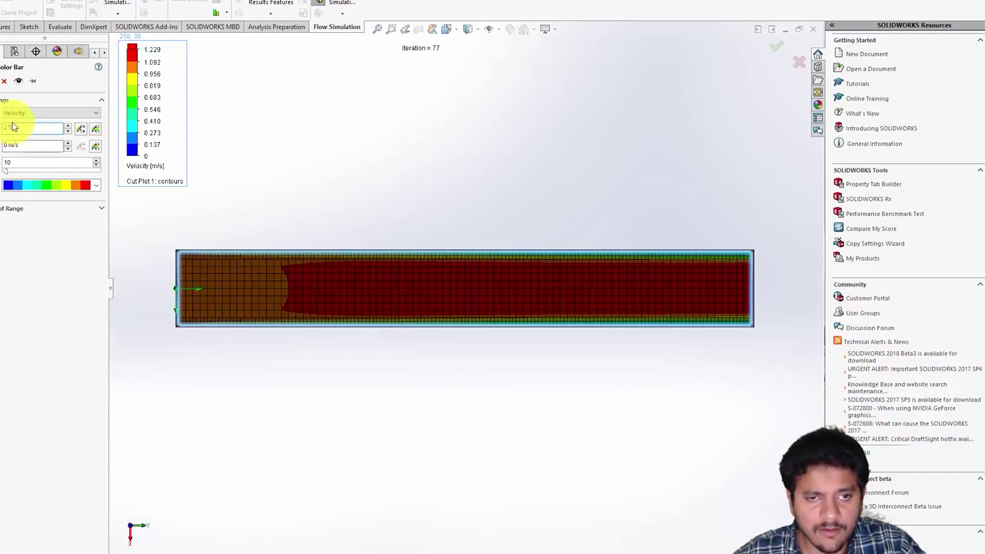
left_click(80, 133)
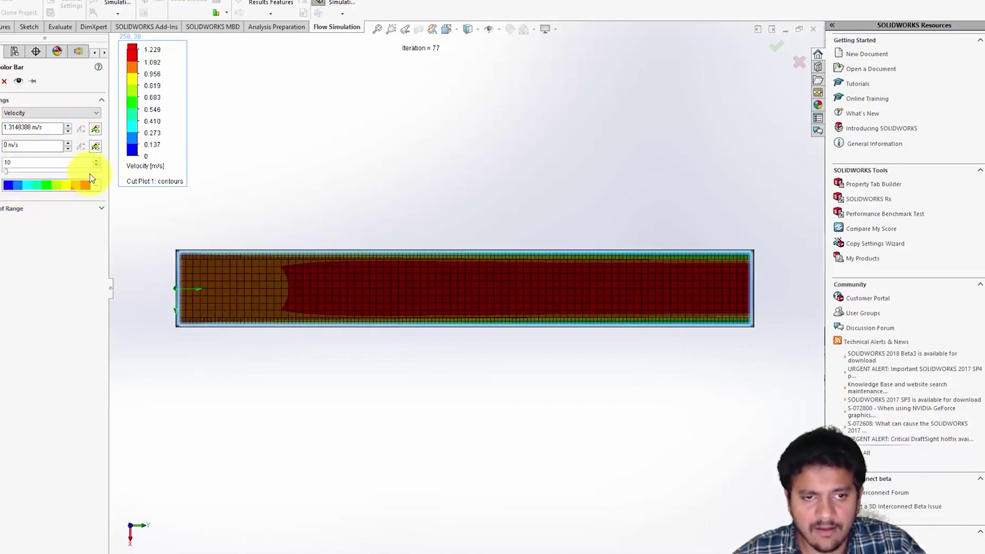
left_click(99, 188)
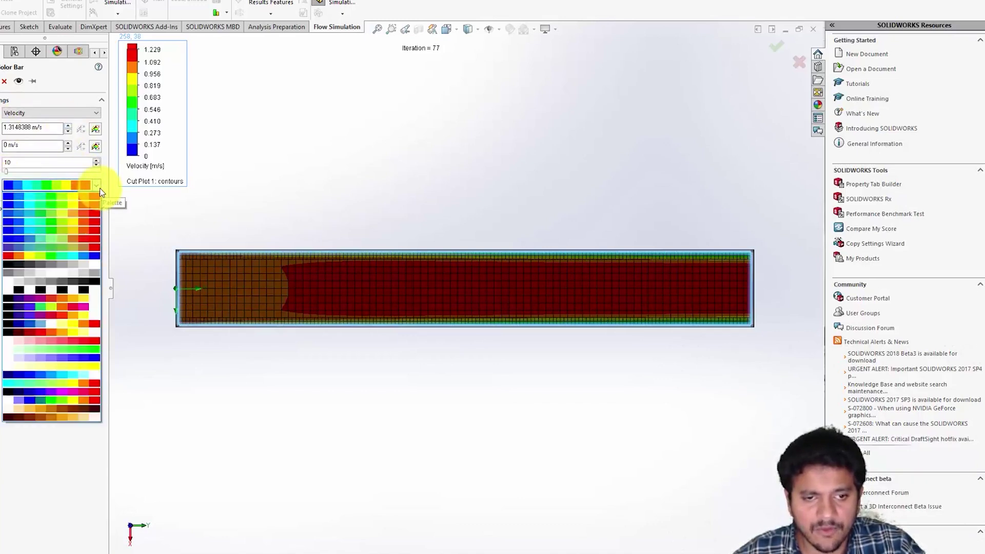
left_click(100, 187)
double_click(30, 162)
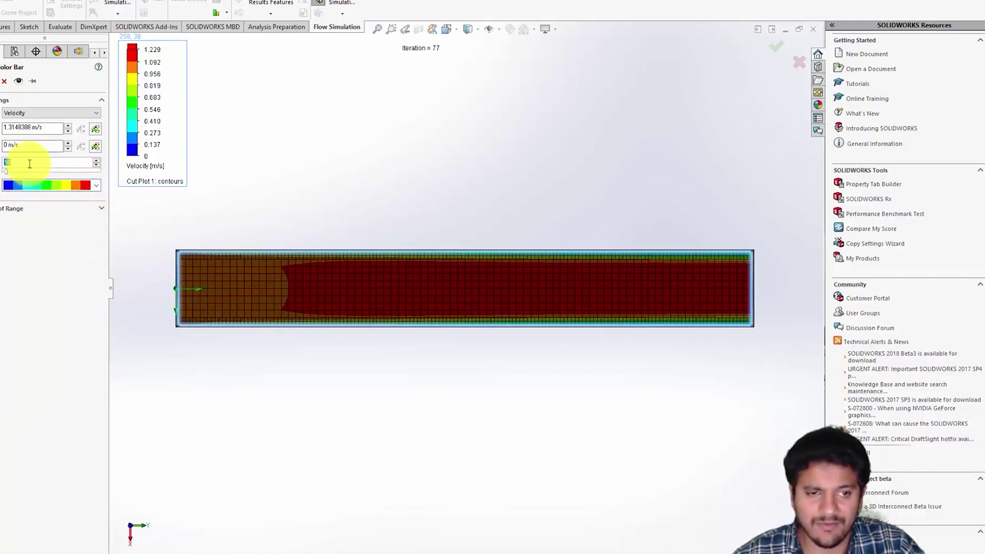
type("15")
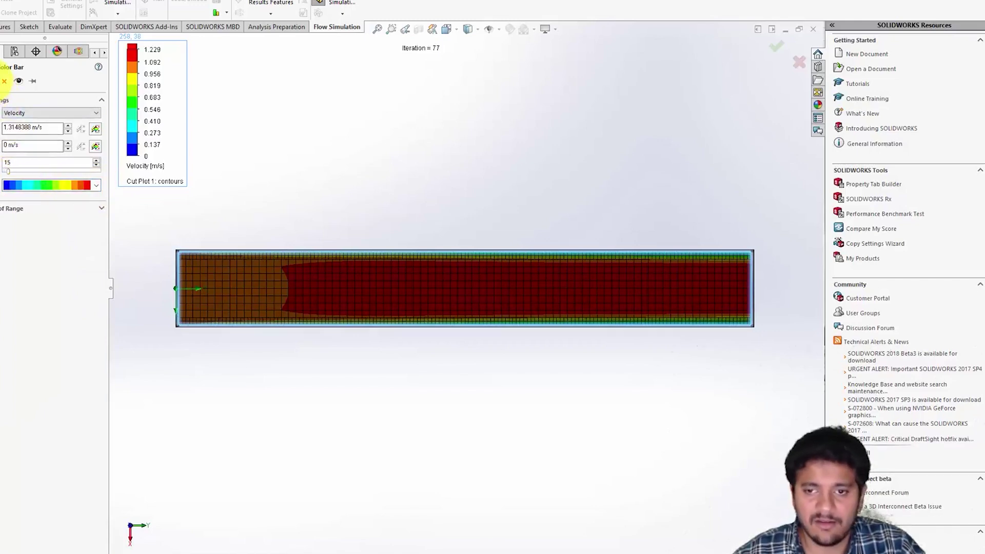
left_click(2, 81)
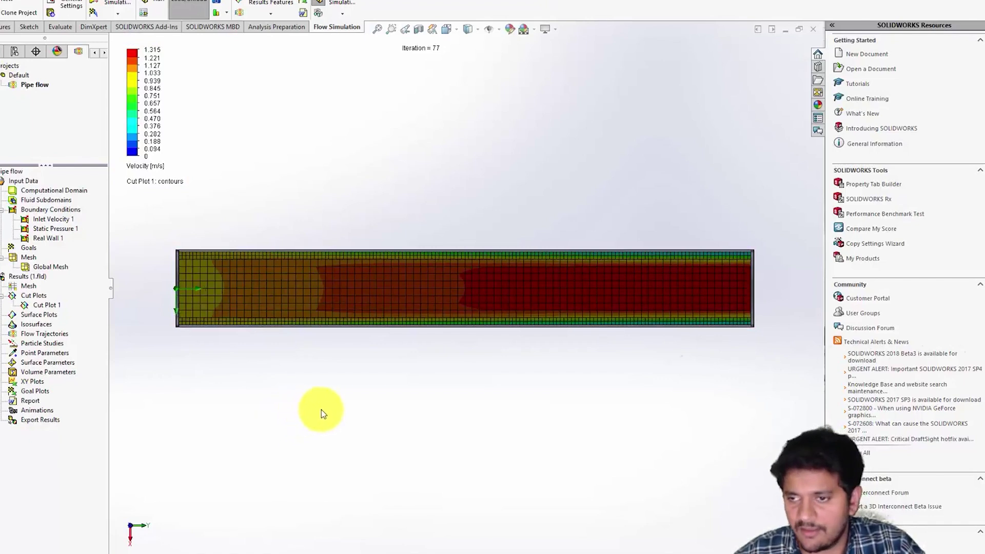
Examine the 15-level velocity contours along the pipe from an angle and from normal to the cut plane.
middle_click_drag(662, 365, 637, 400)
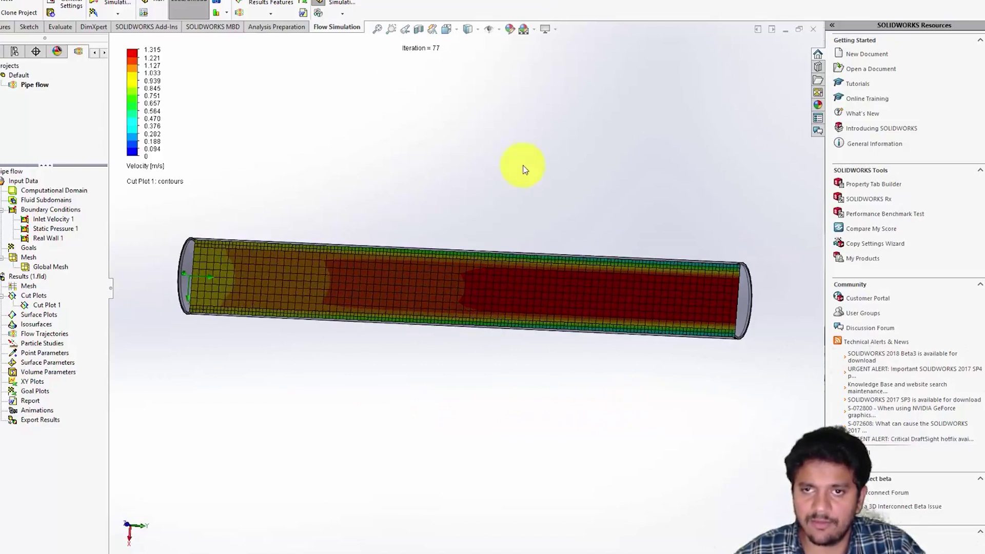
left_click(447, 30)
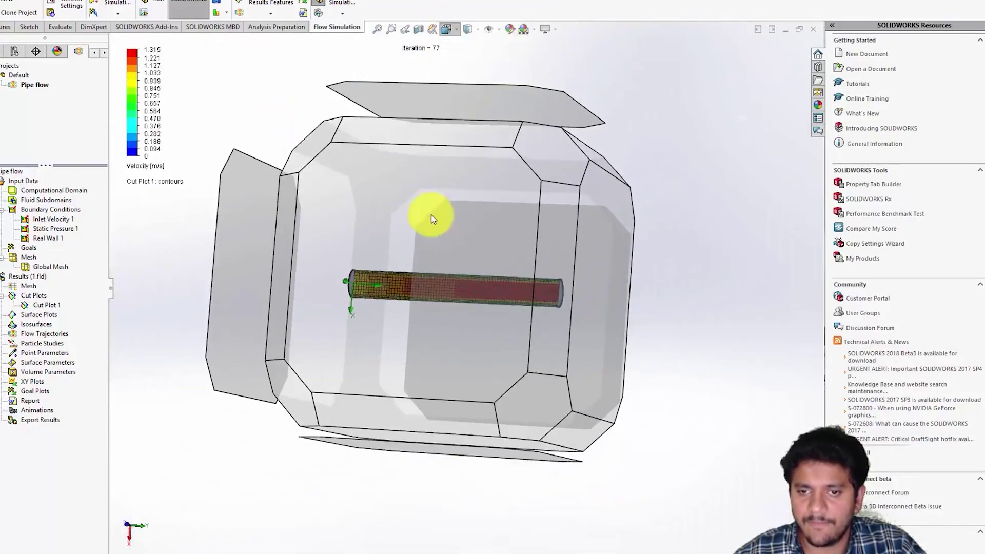
left_click(401, 239)
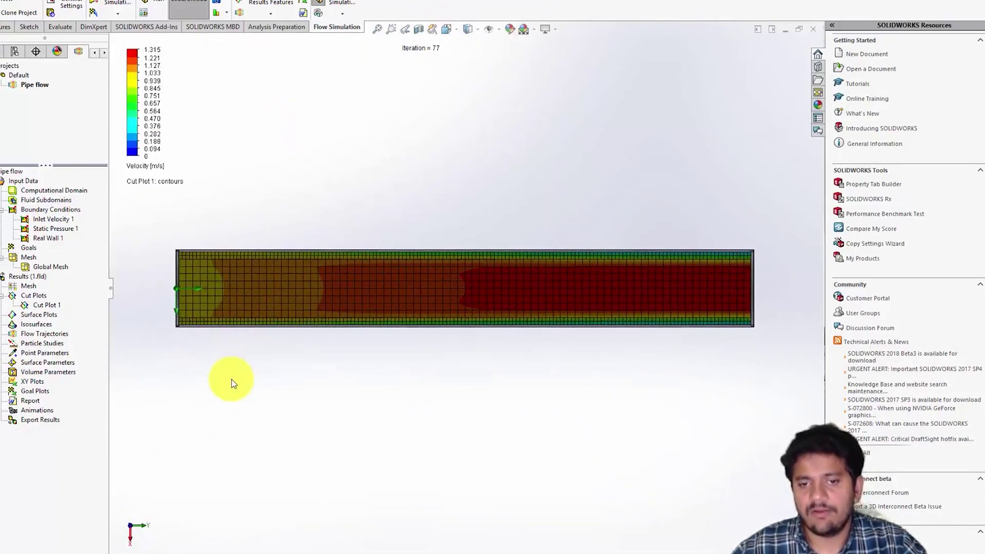